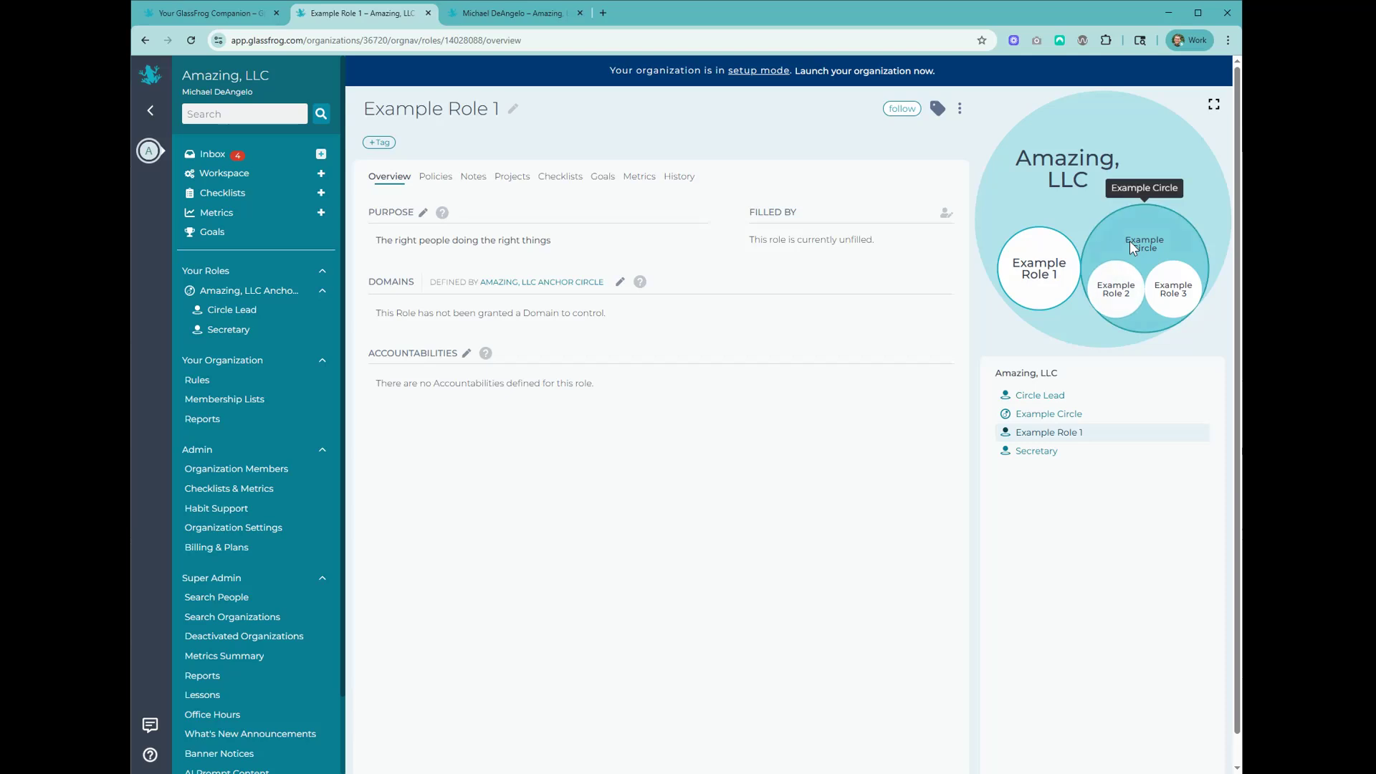
- Examine the editable name, strategies and accountabilities of the Amazing, LLC Anchor Circle, discarding every edit
left_click(1088, 201)
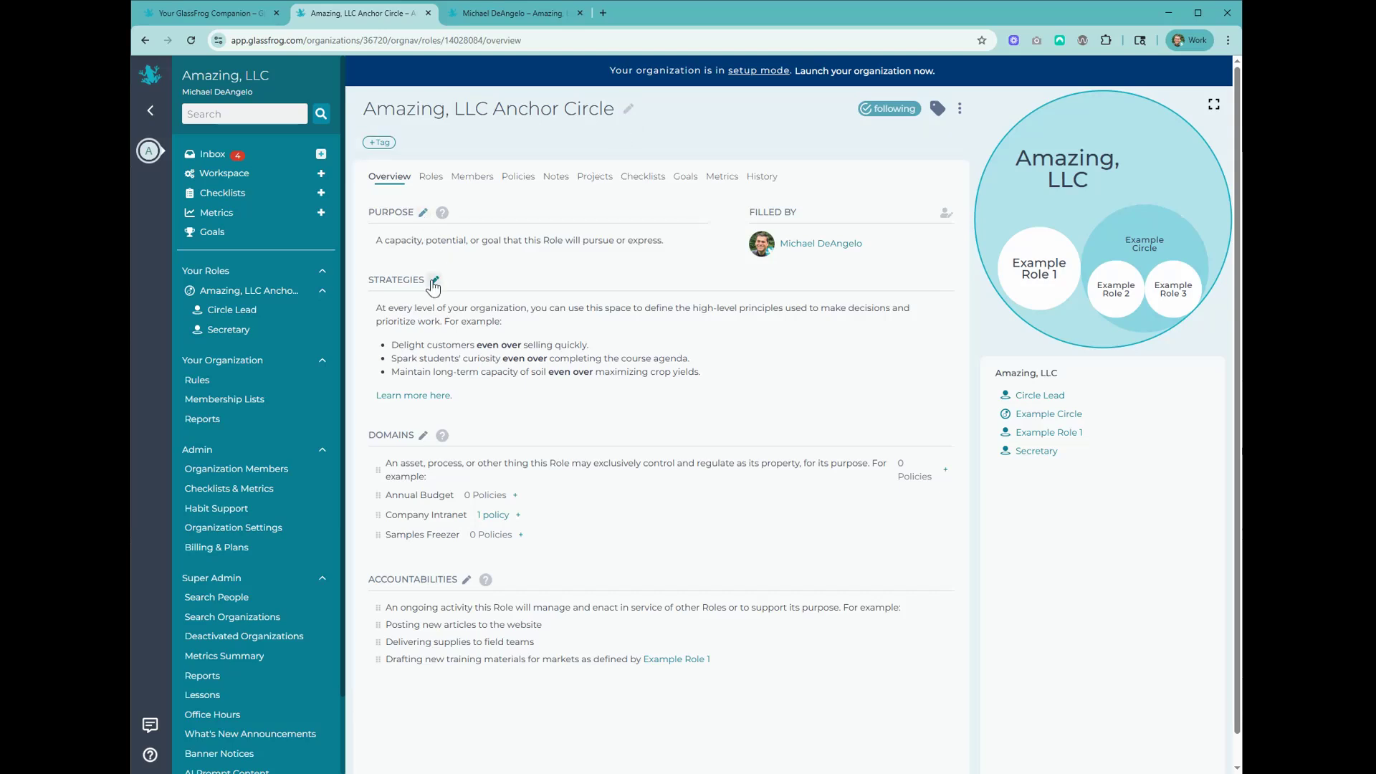
left_click(627, 110)
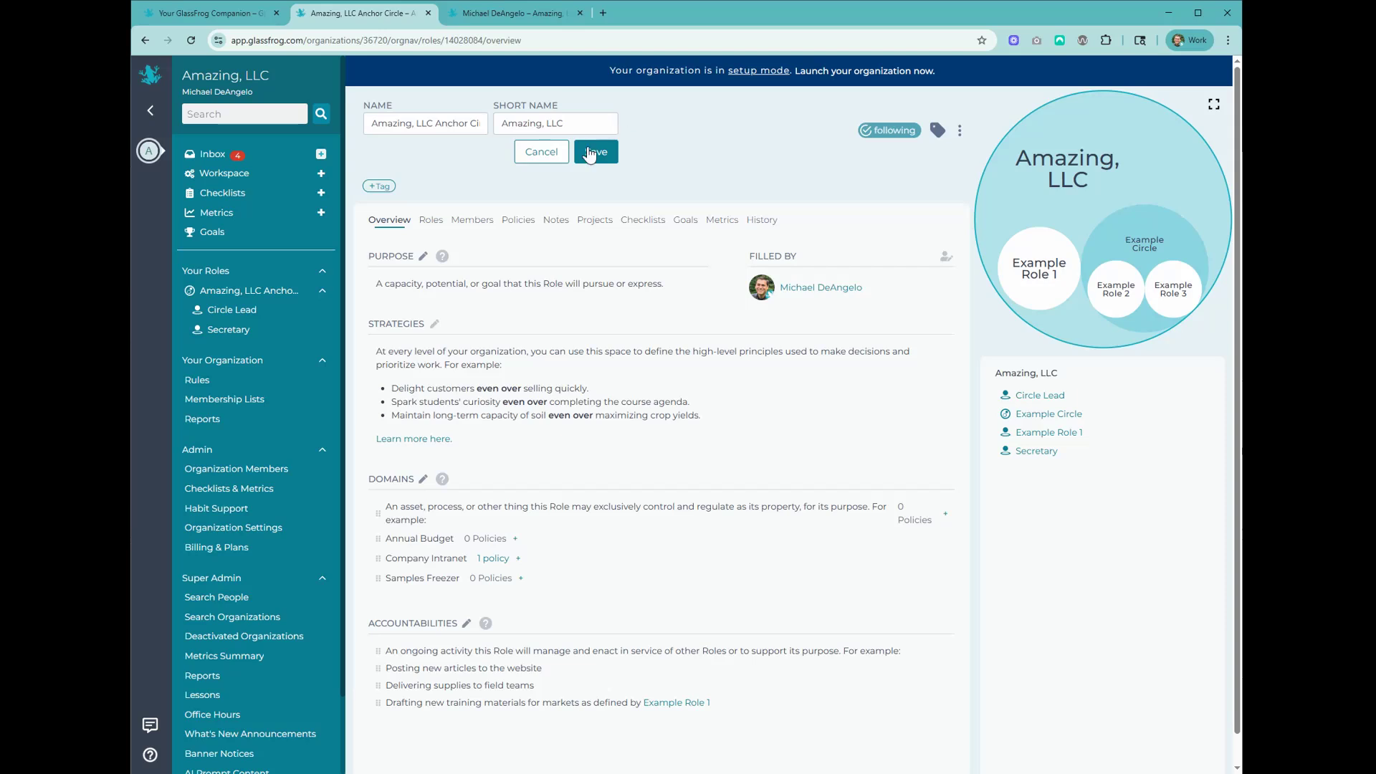
left_click(434, 324)
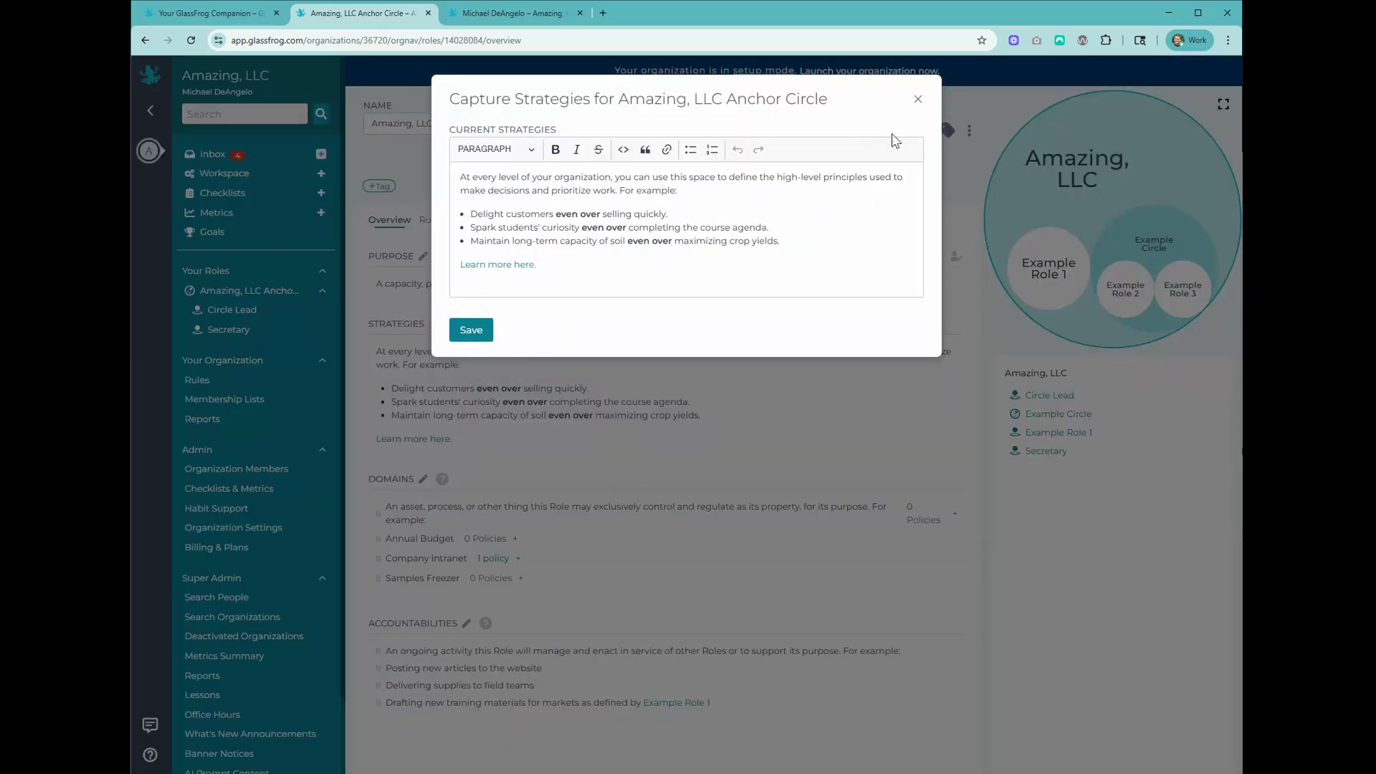
left_click(918, 98)
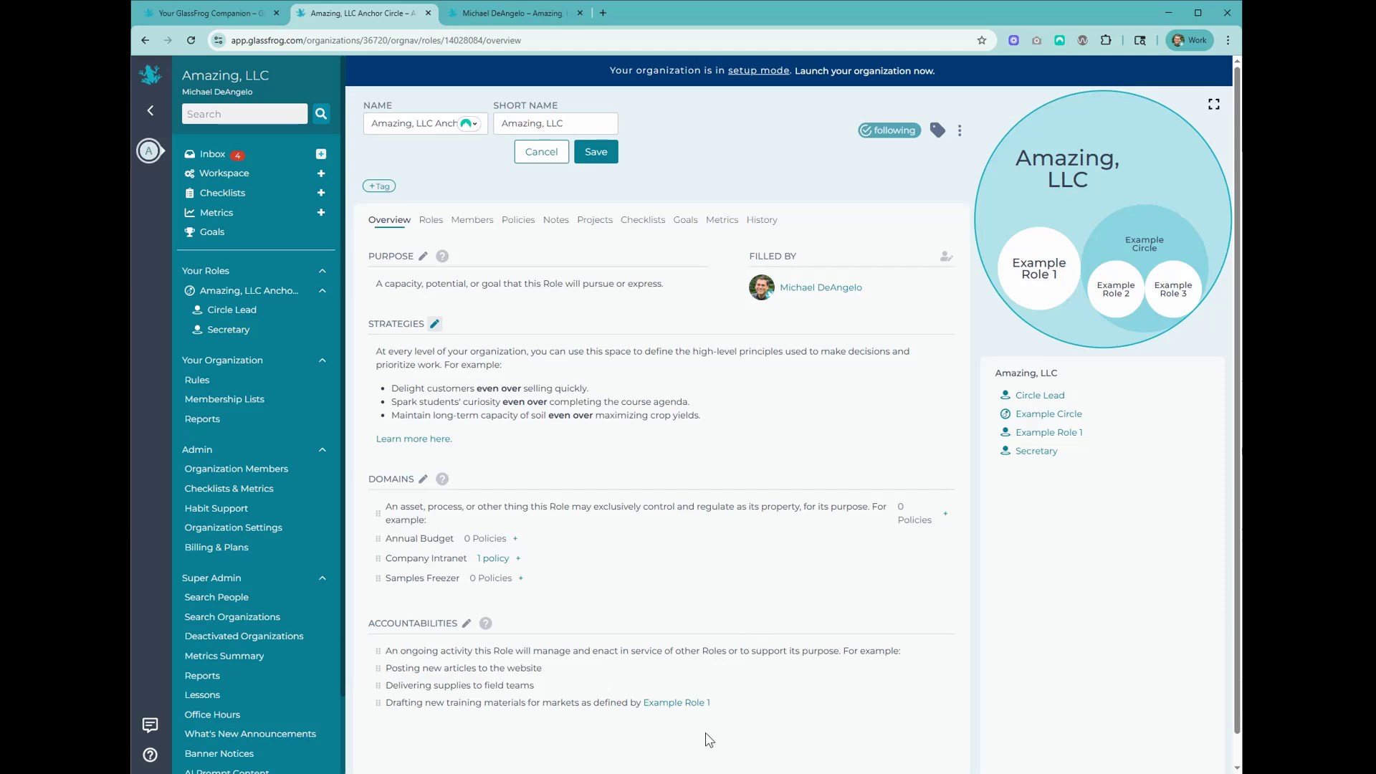
left_click(466, 624)
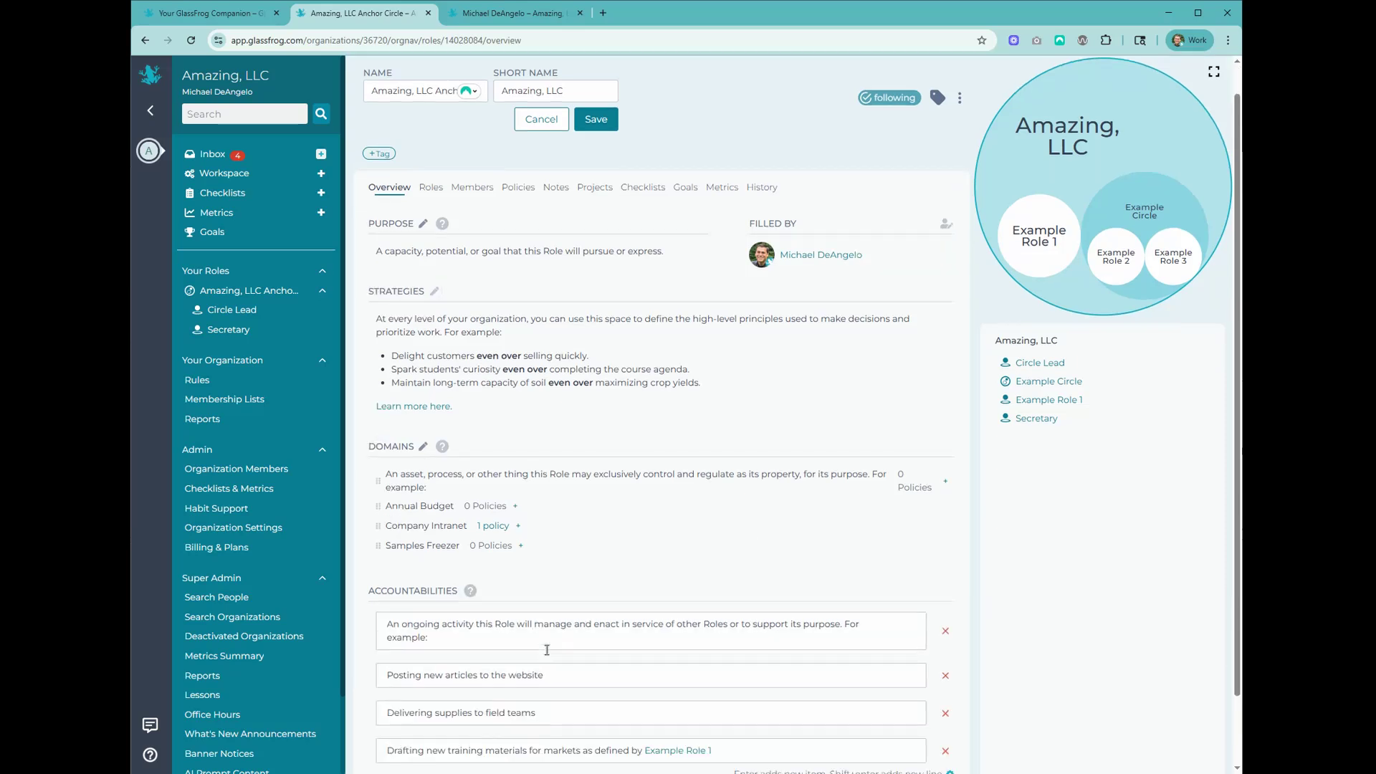
left_click(647, 560)
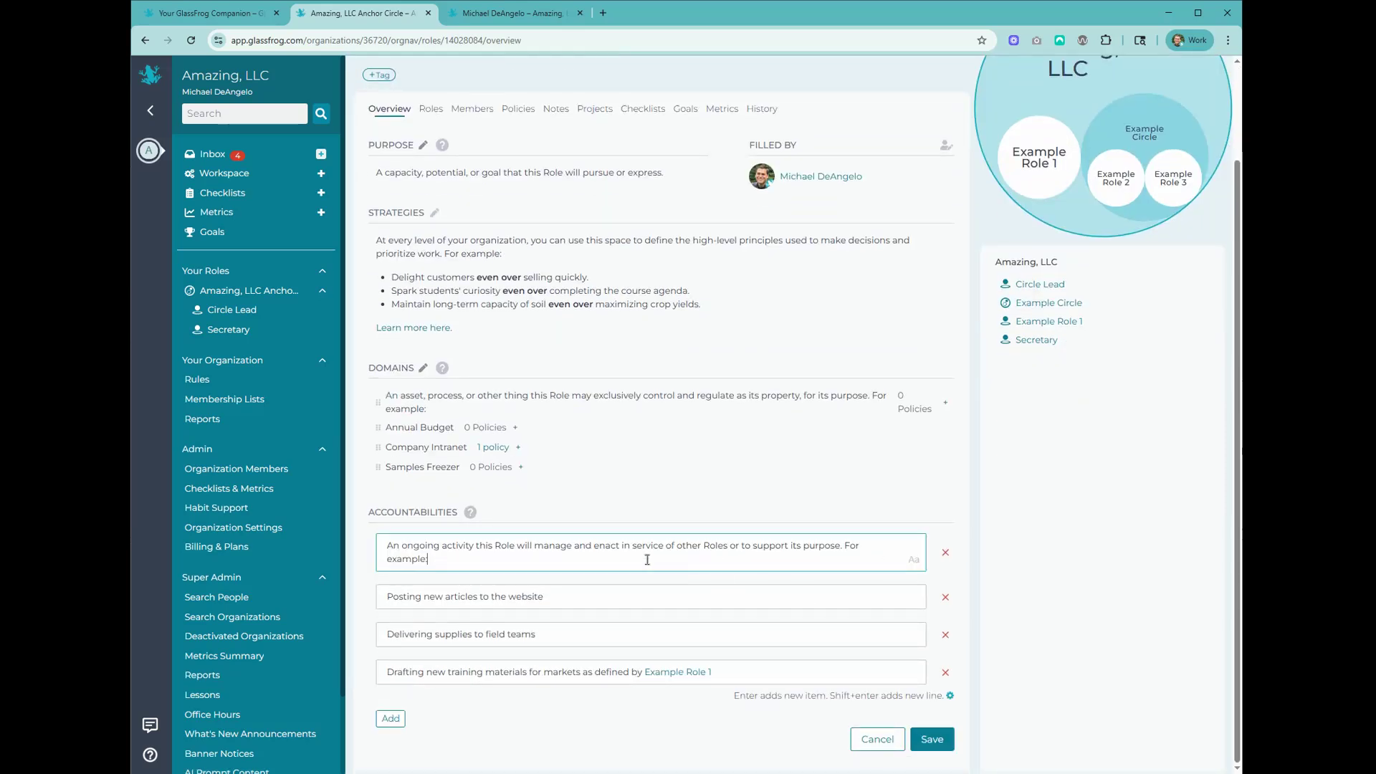
left_click_drag(648, 559, 605, 545)
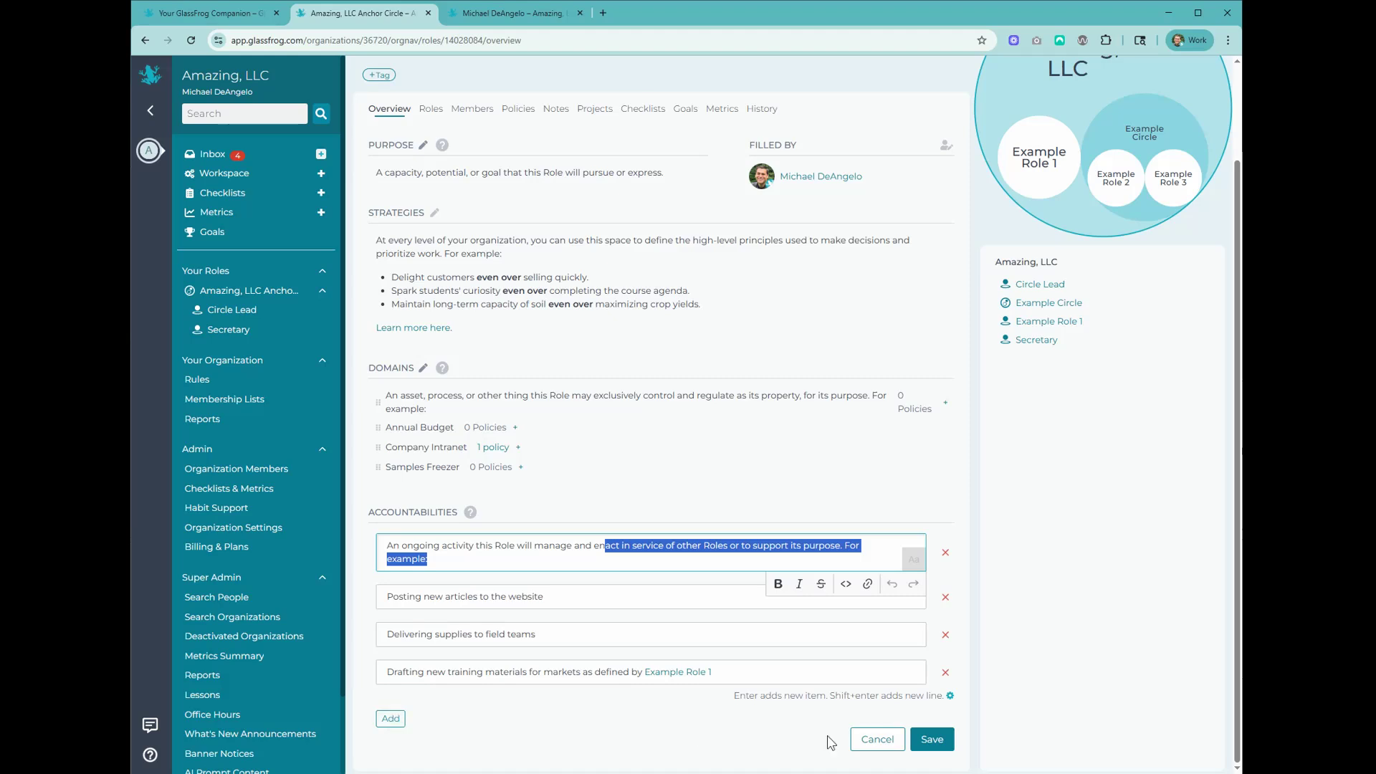
left_click(877, 739)
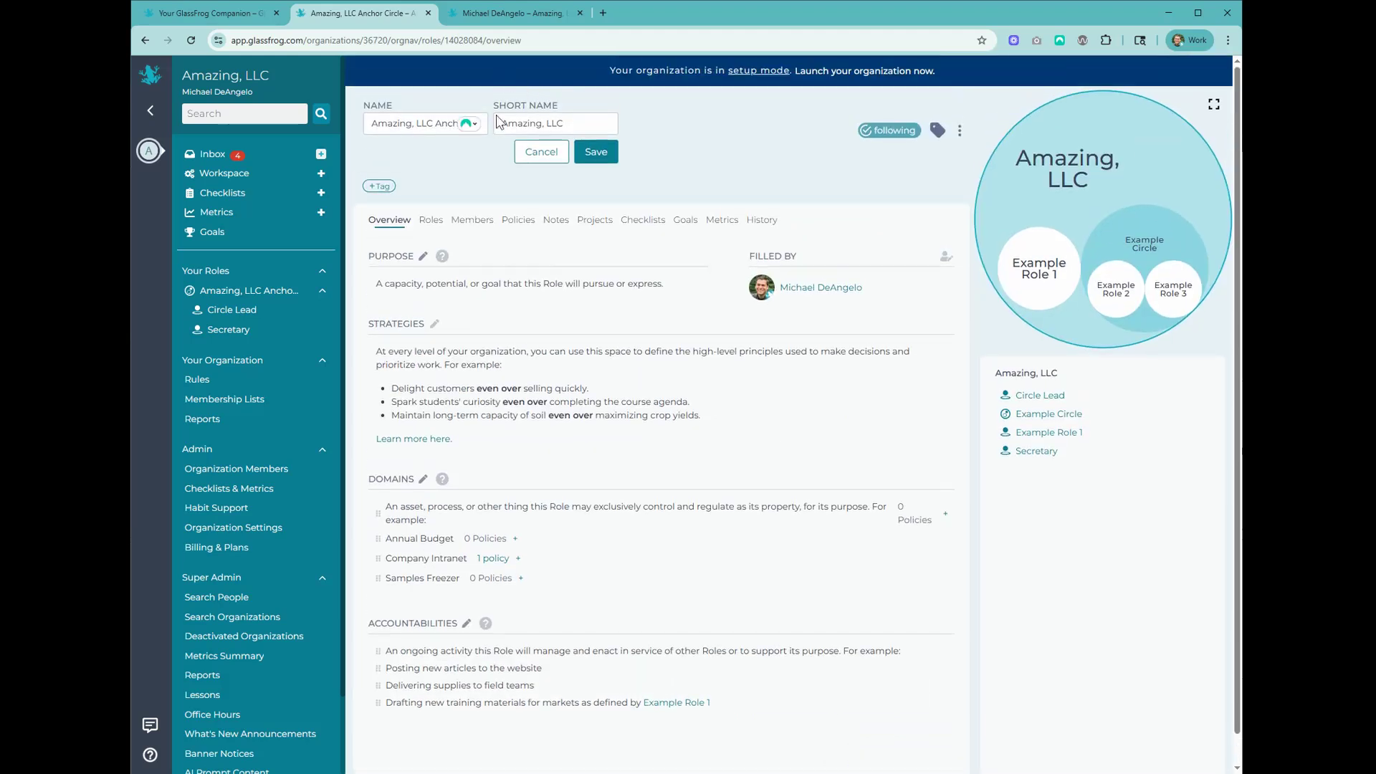
left_click(541, 153)
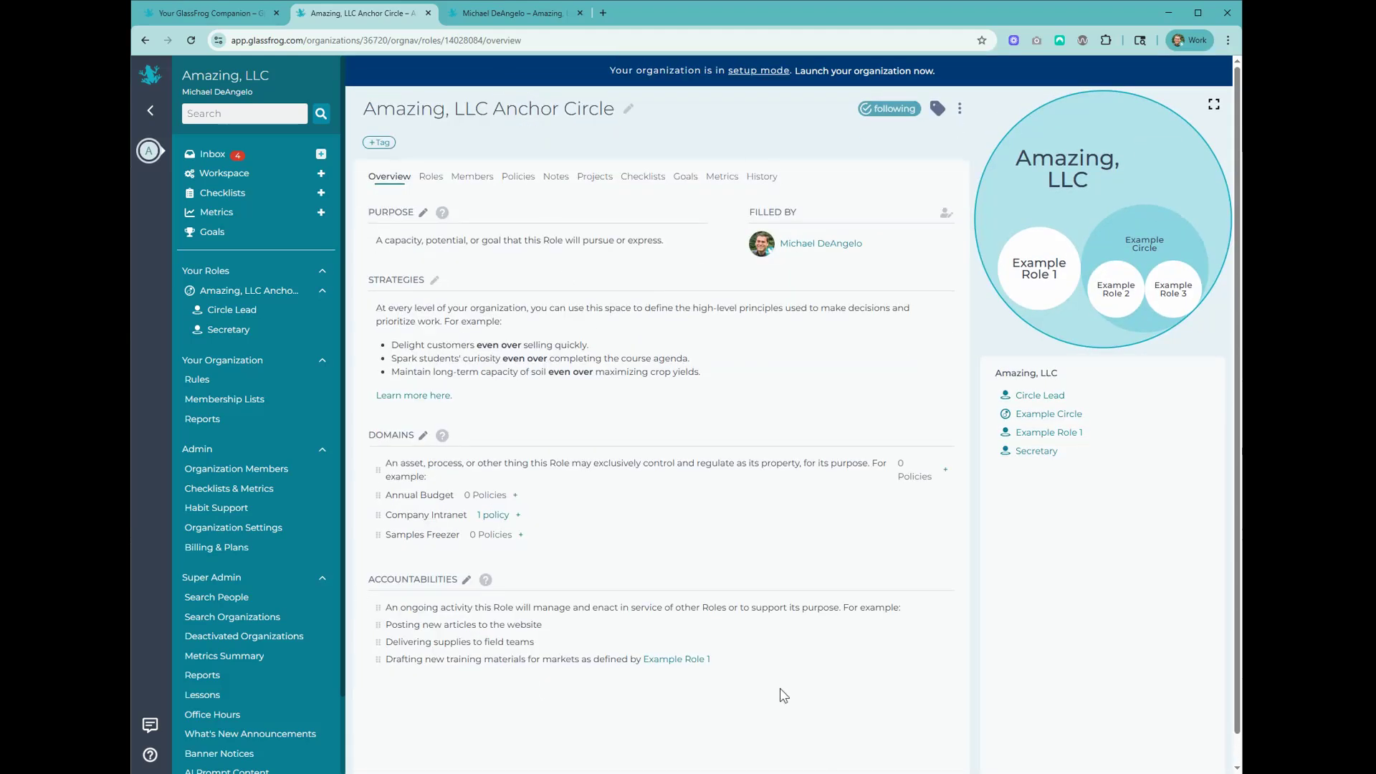
- Assign the listed organization member as role filler for Example Role 1, without a focus
left_click(1055, 287)
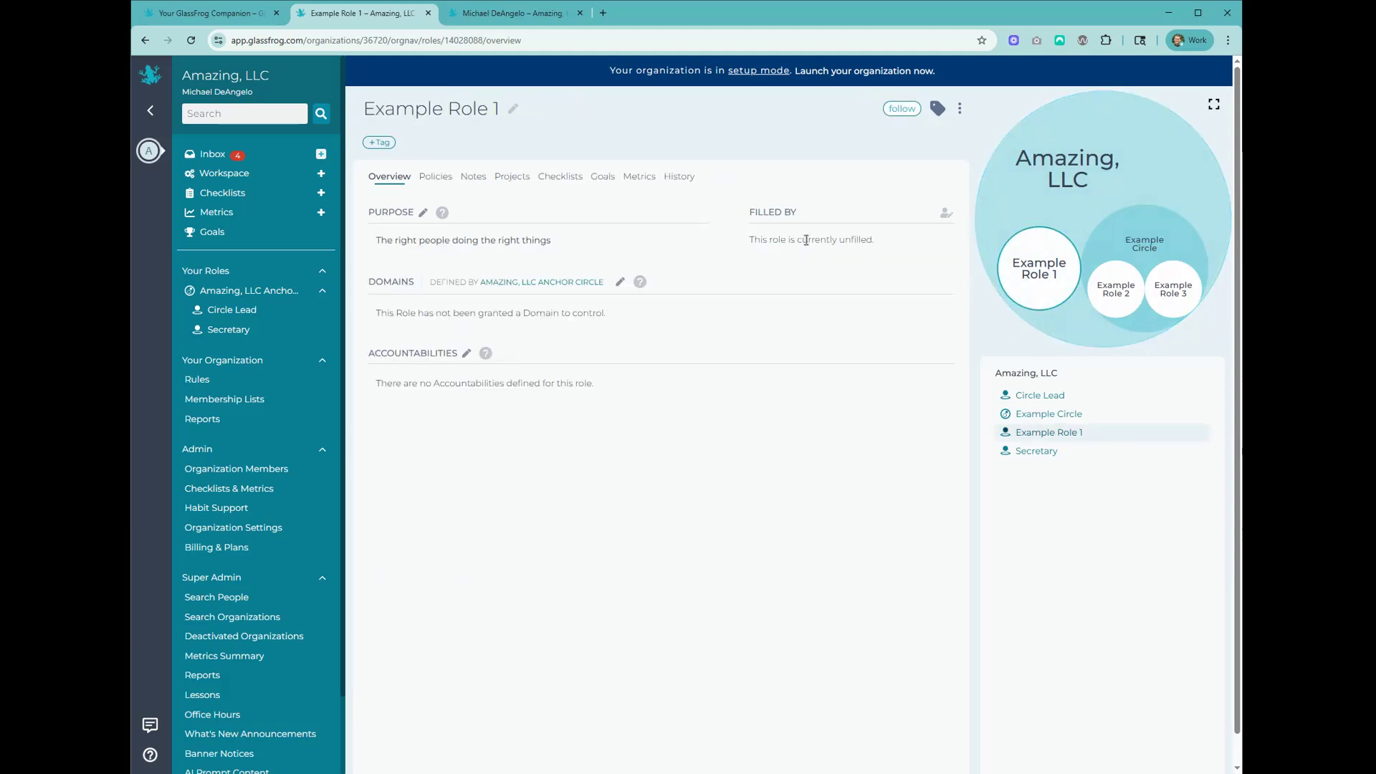
left_click(946, 215)
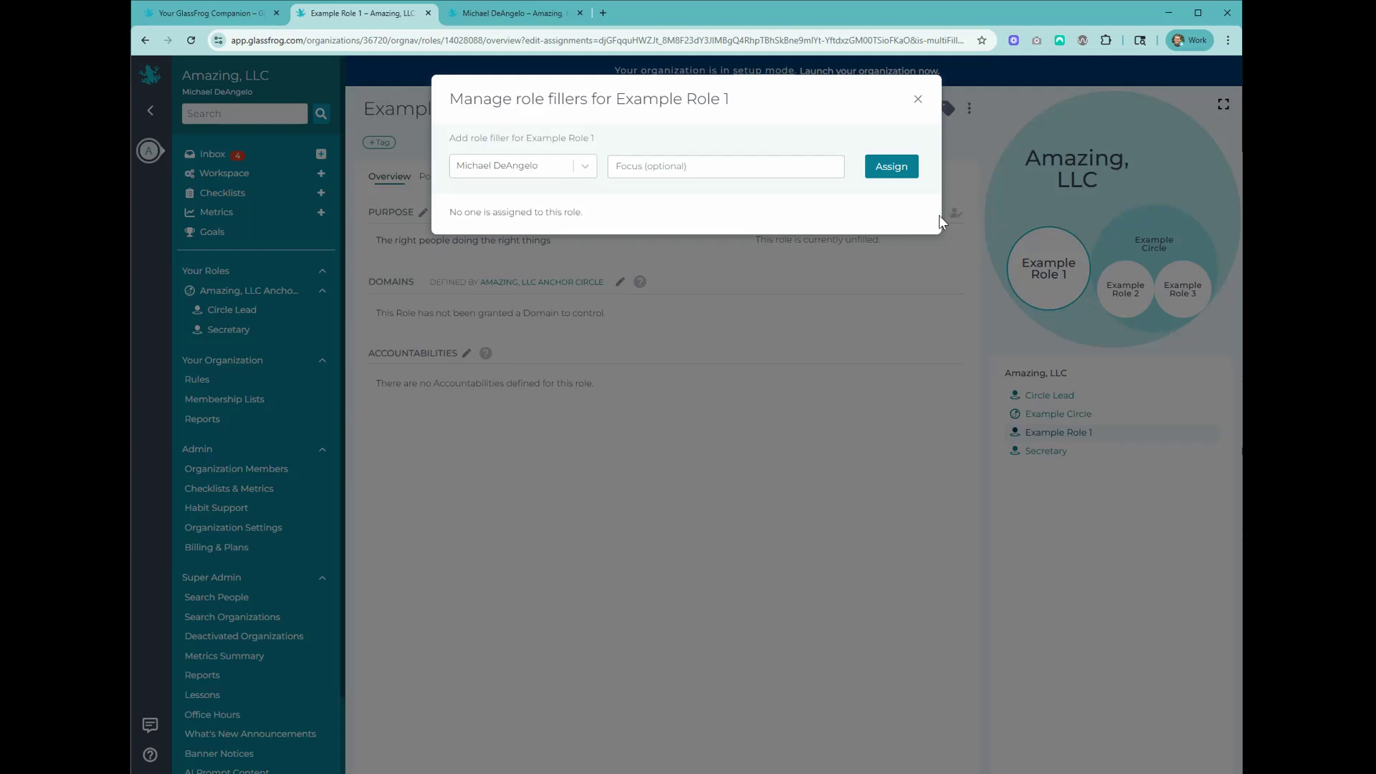
left_click(587, 168)
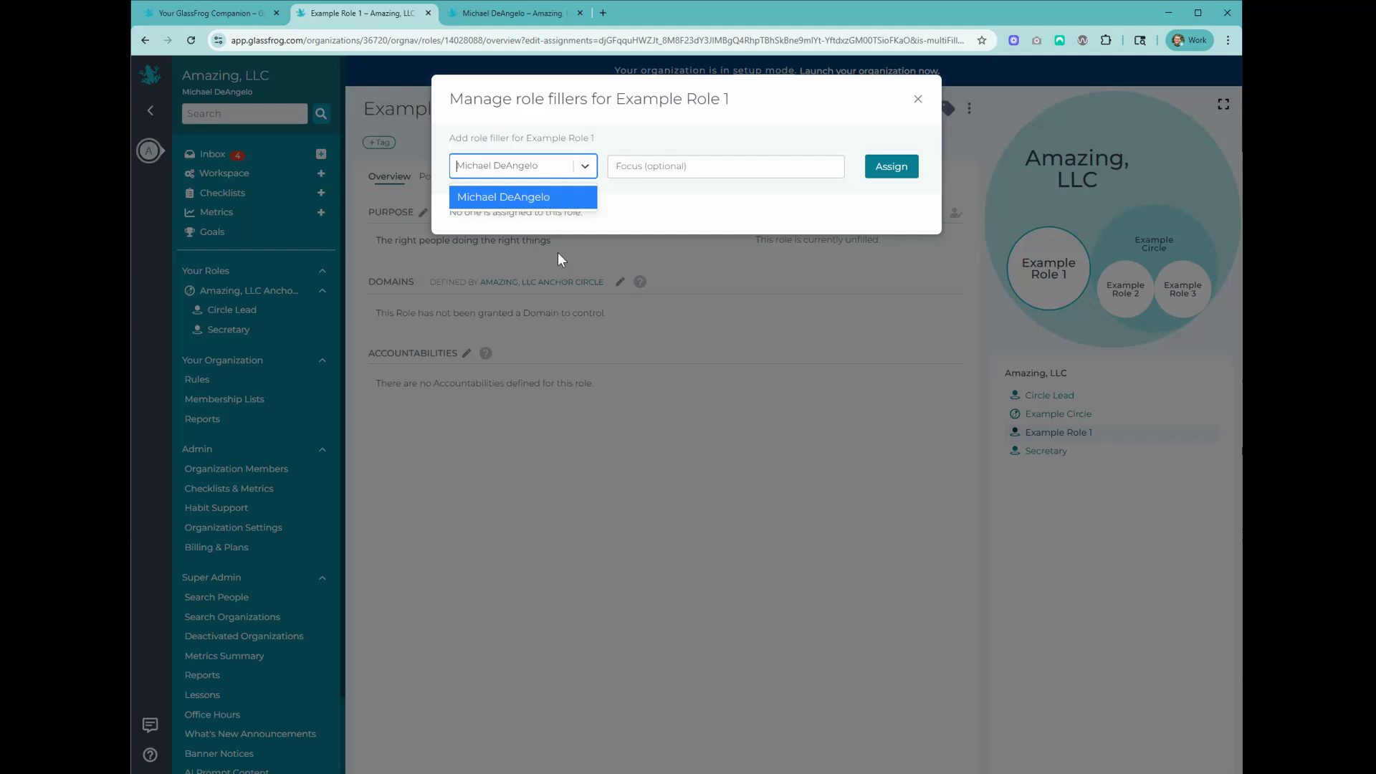
left_click(548, 199)
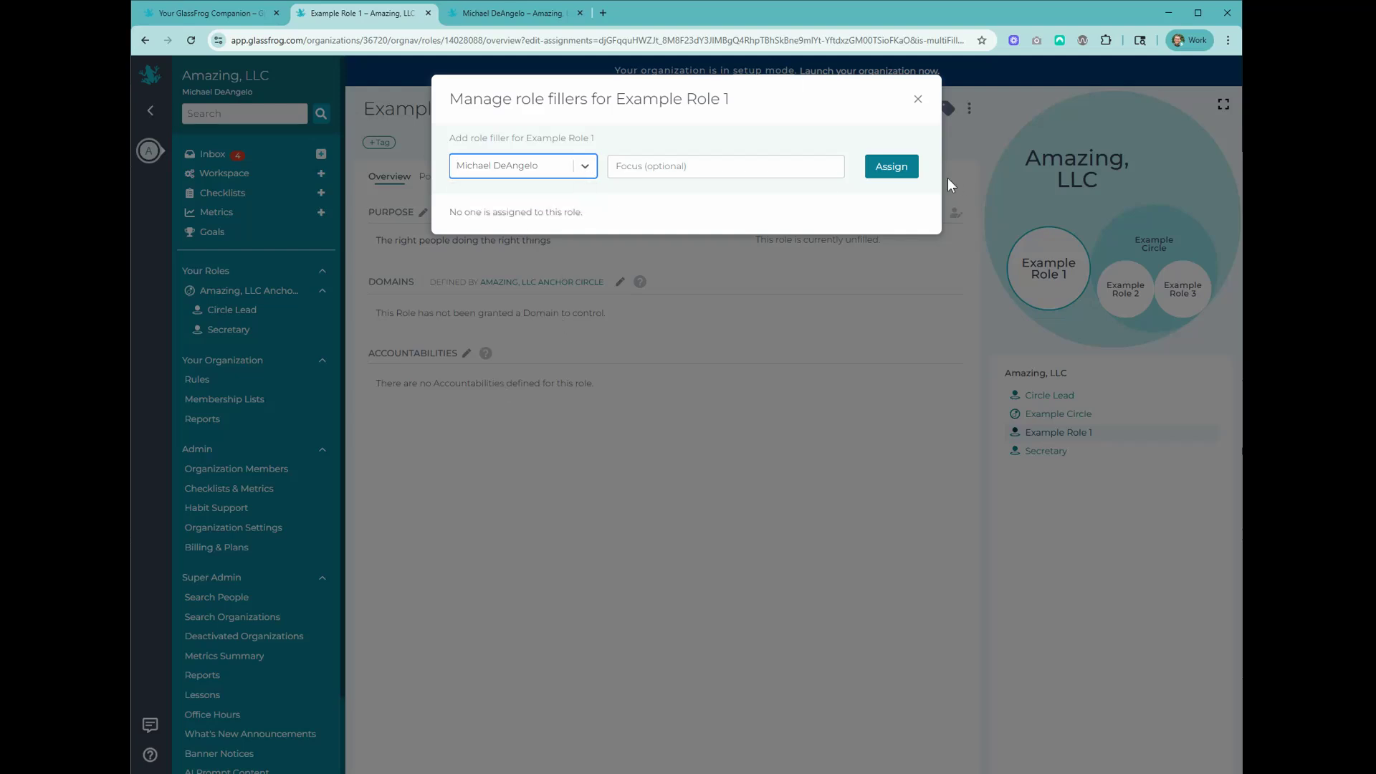
left_click(897, 171)
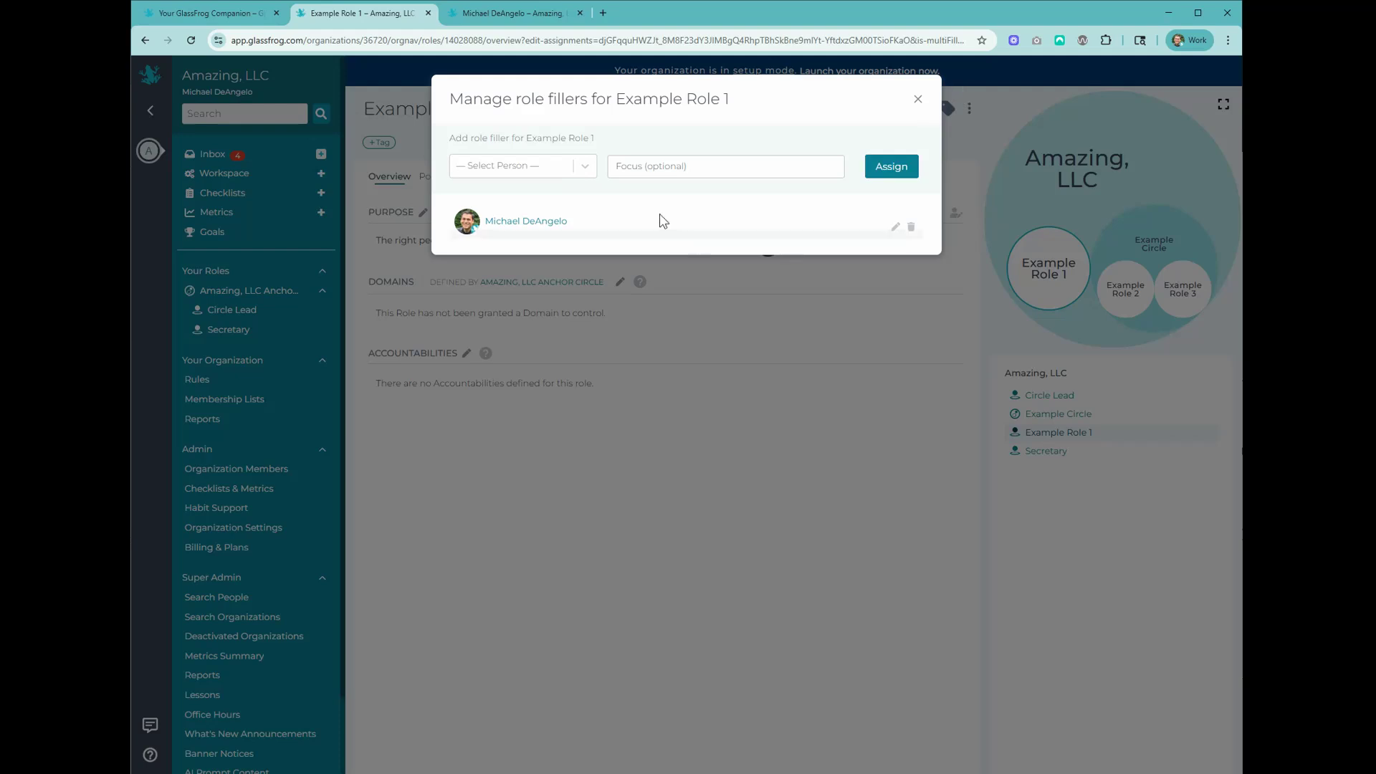
left_click(917, 99)
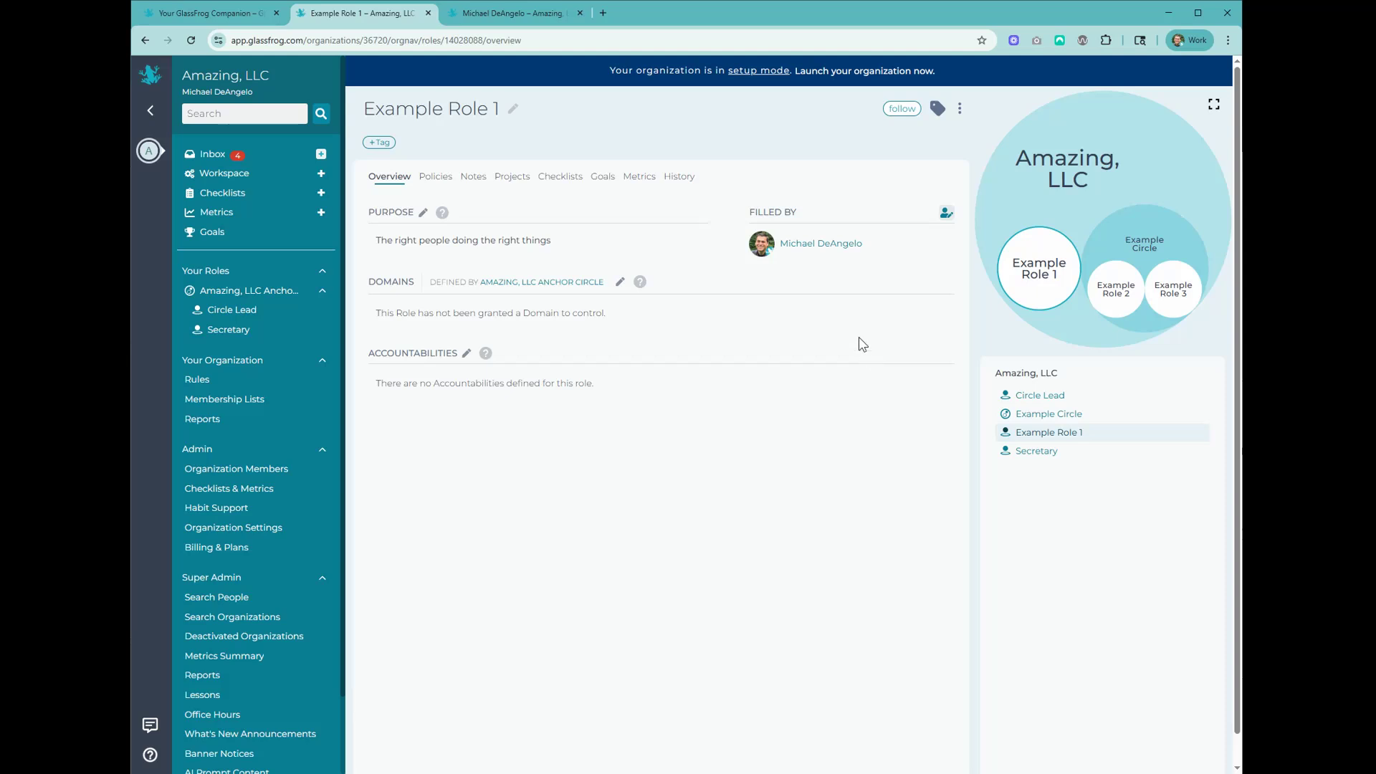
- Add a subrole named Finance to the Amazing, LLC Anchor Circle with the purpose "We have money to do stuff"
left_click(1010, 212)
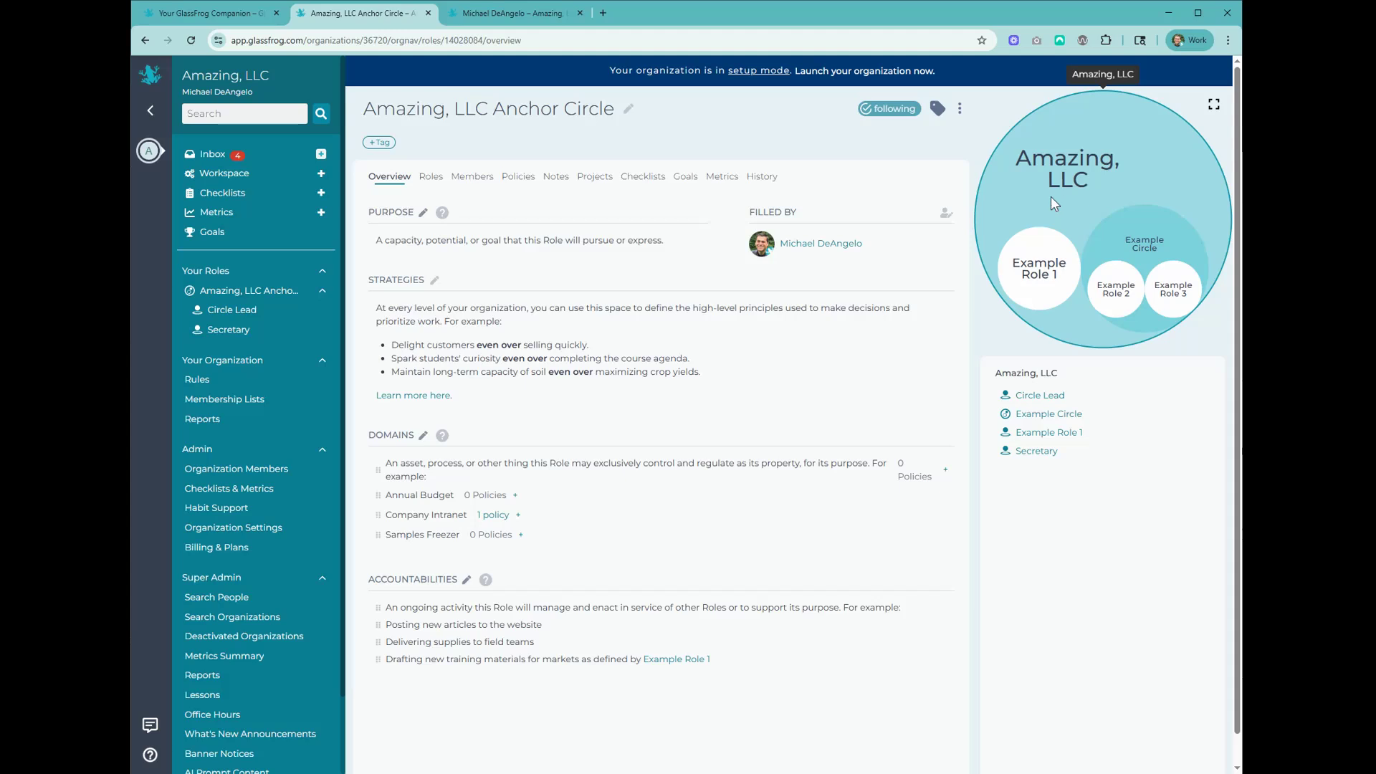
left_click(960, 108)
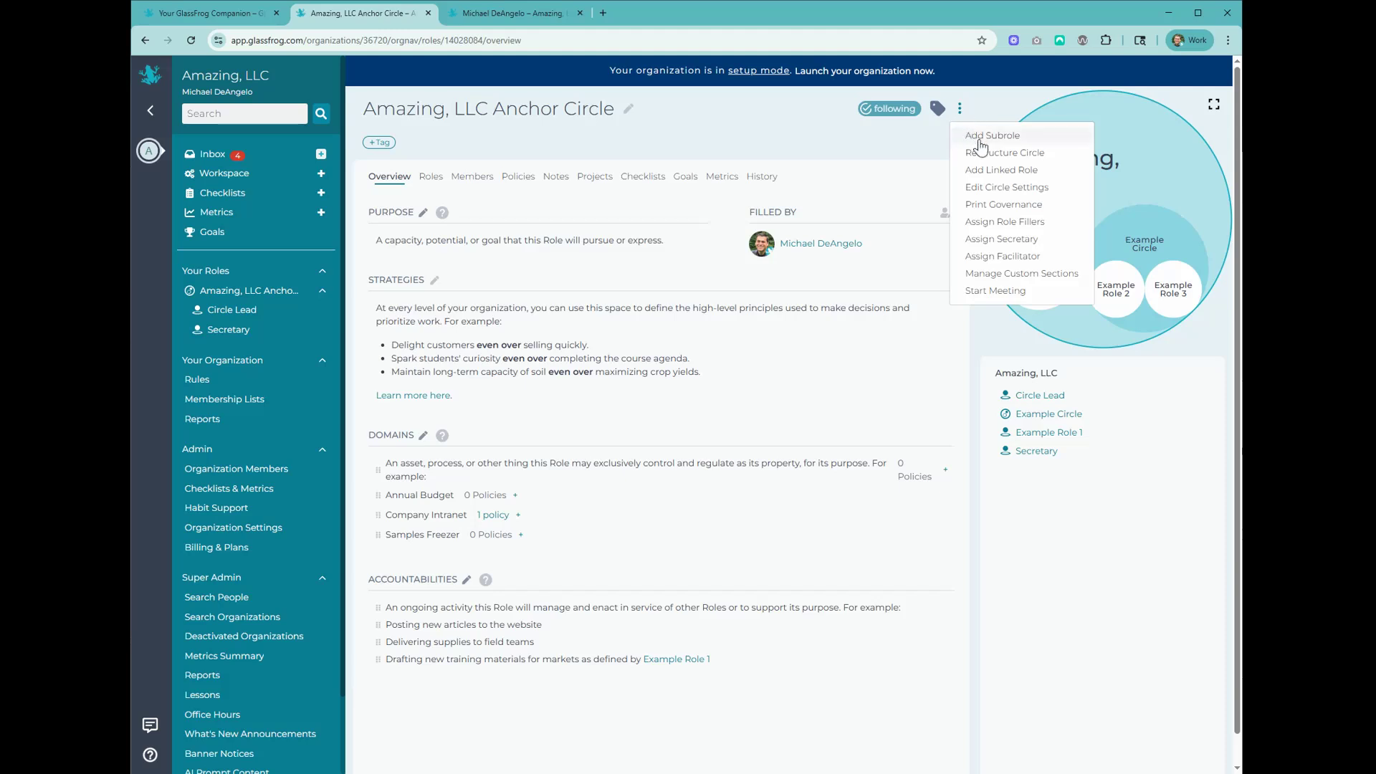
left_click(981, 136)
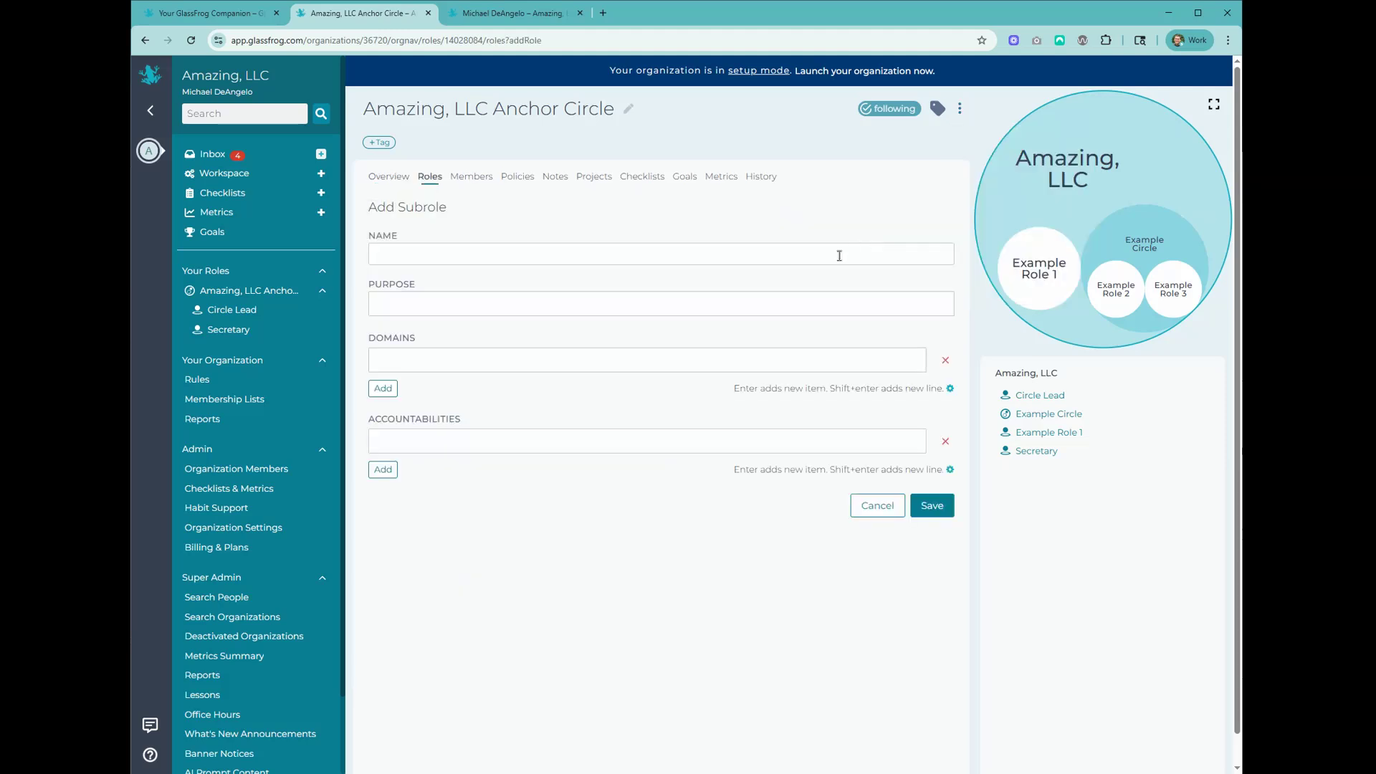
left_click(560, 255)
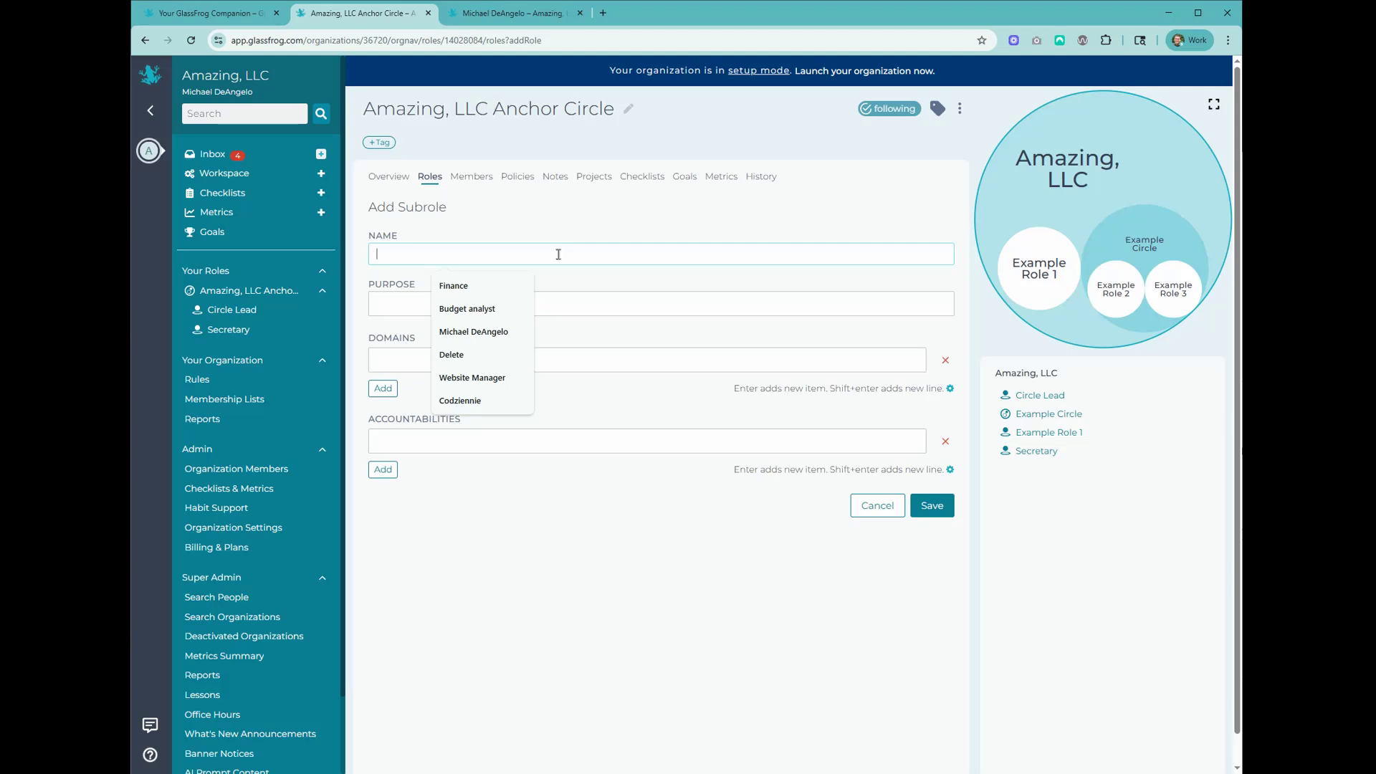
key("Down")
key("Return")
key("Tab")
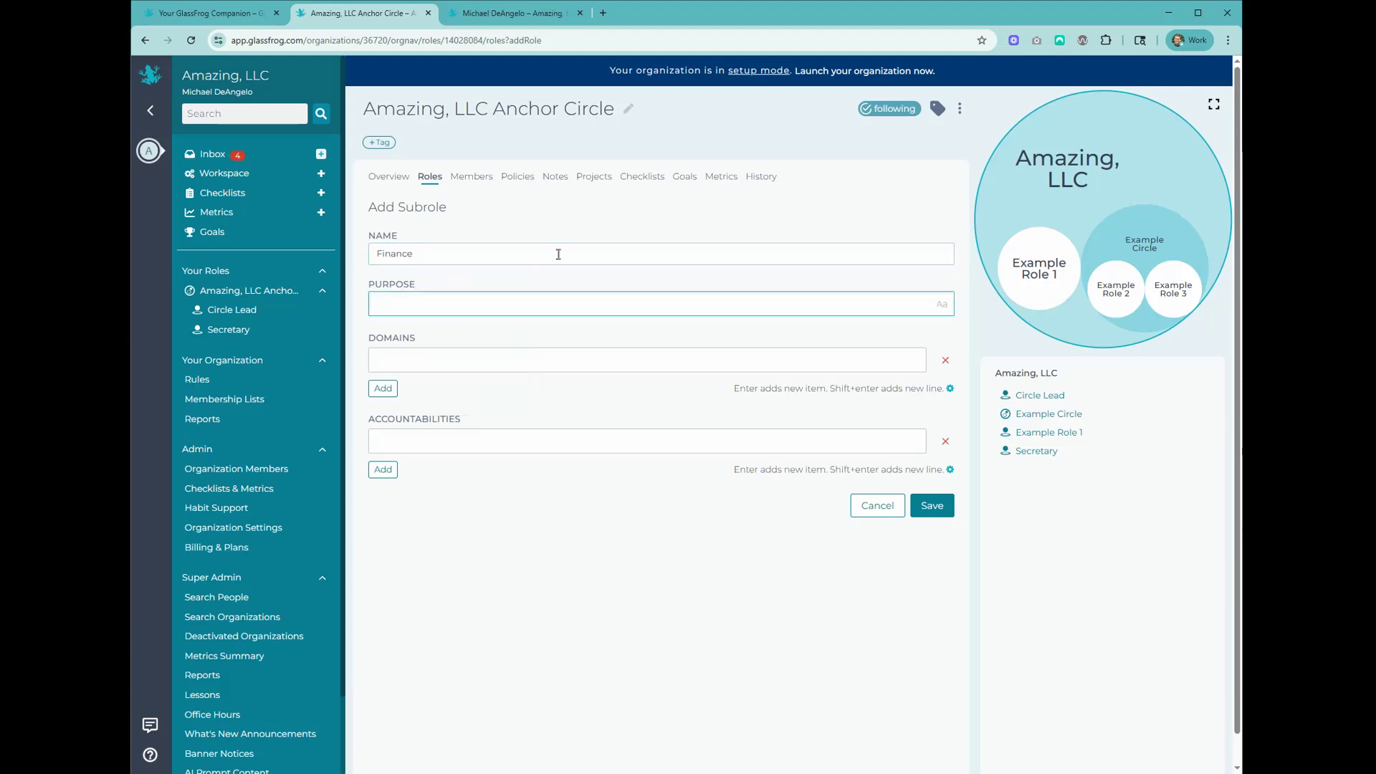
type("We have money to do stuff")
left_click(934, 506)
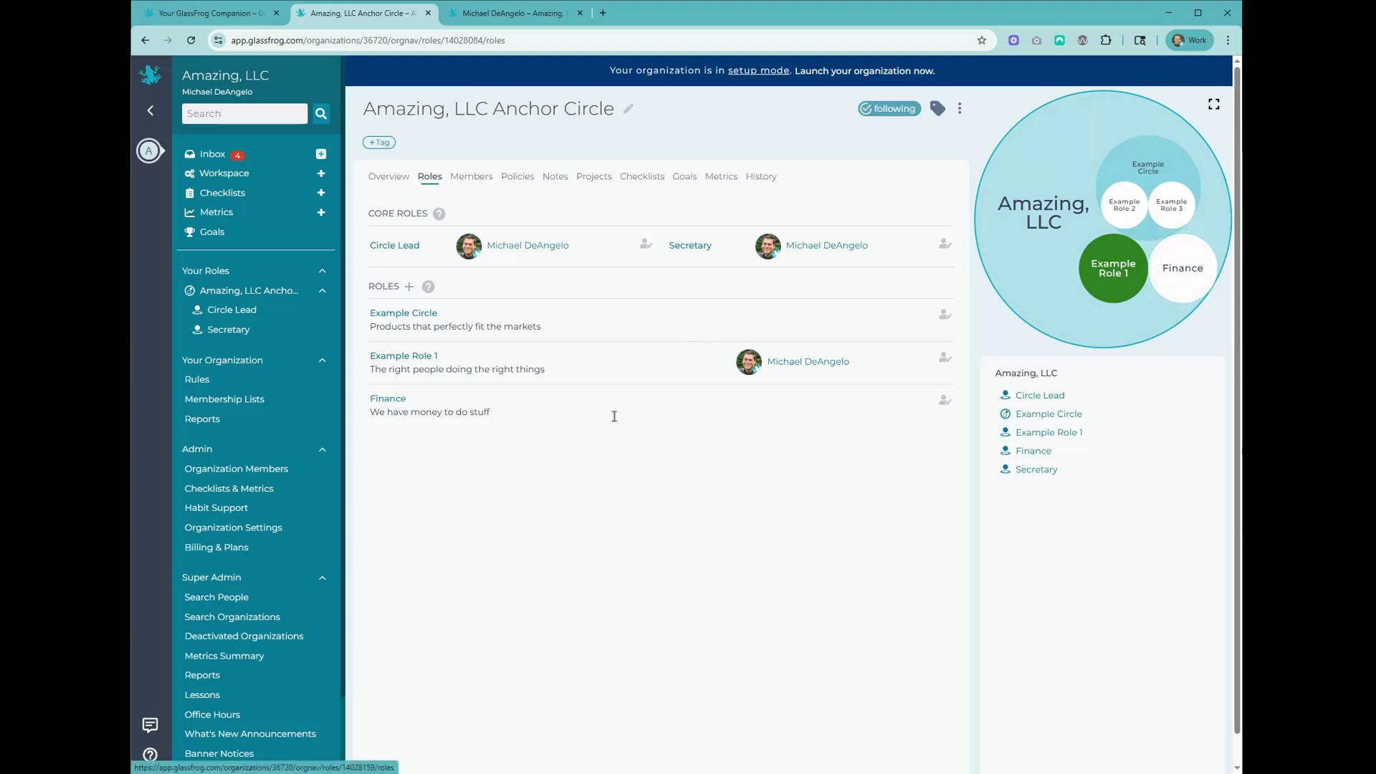
- Expand the Finance role into a circle by adding the subrole "Budget analyst" with the purpose "Transparent budgeting"
left_click(1178, 289)
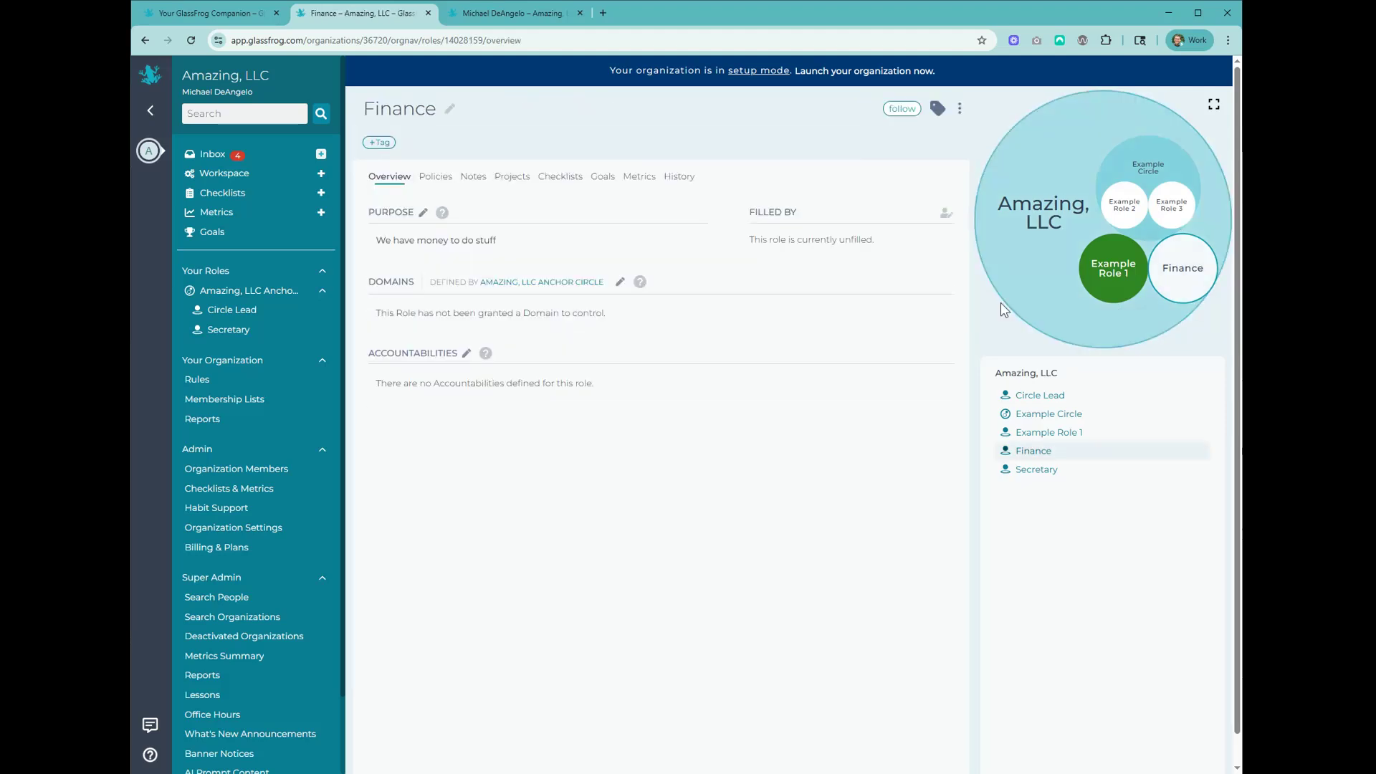
left_click(960, 108)
left_click(989, 153)
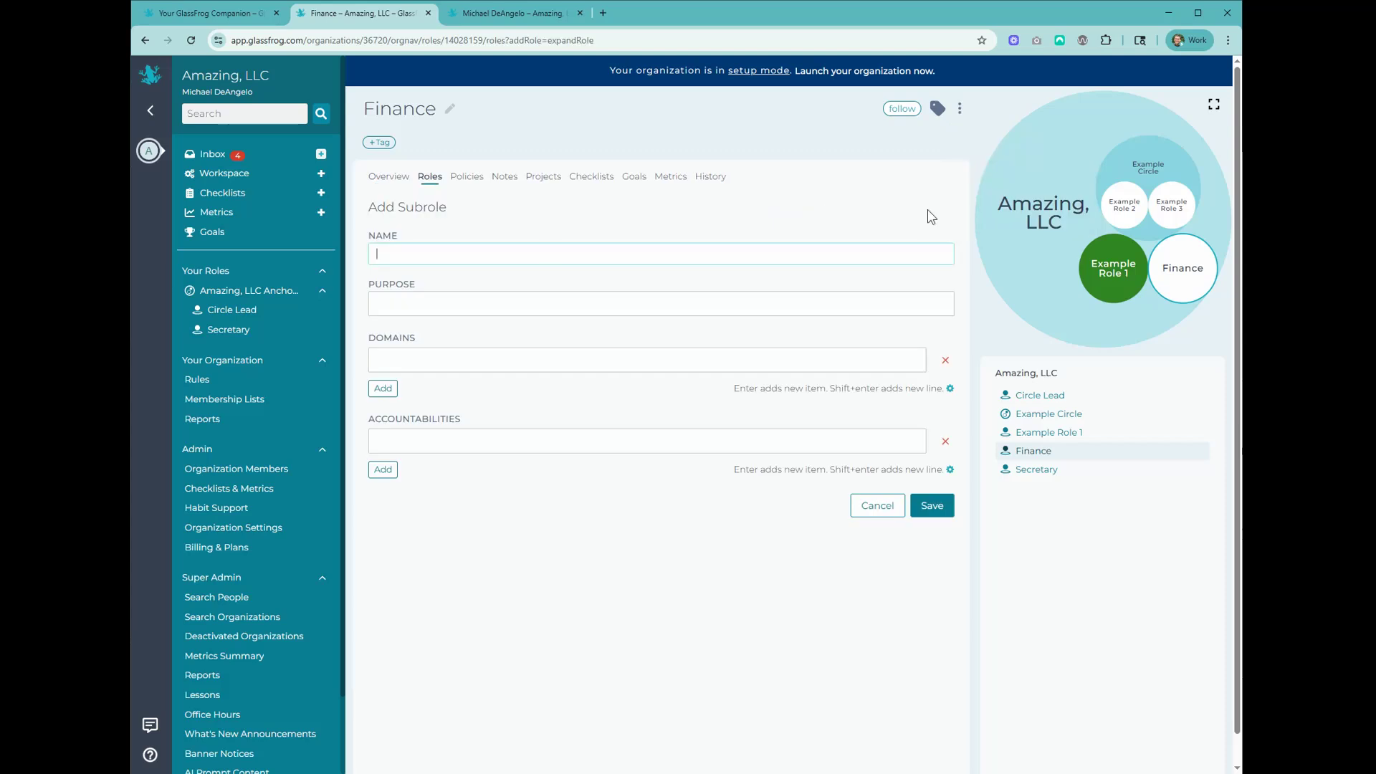
left_click(554, 253)
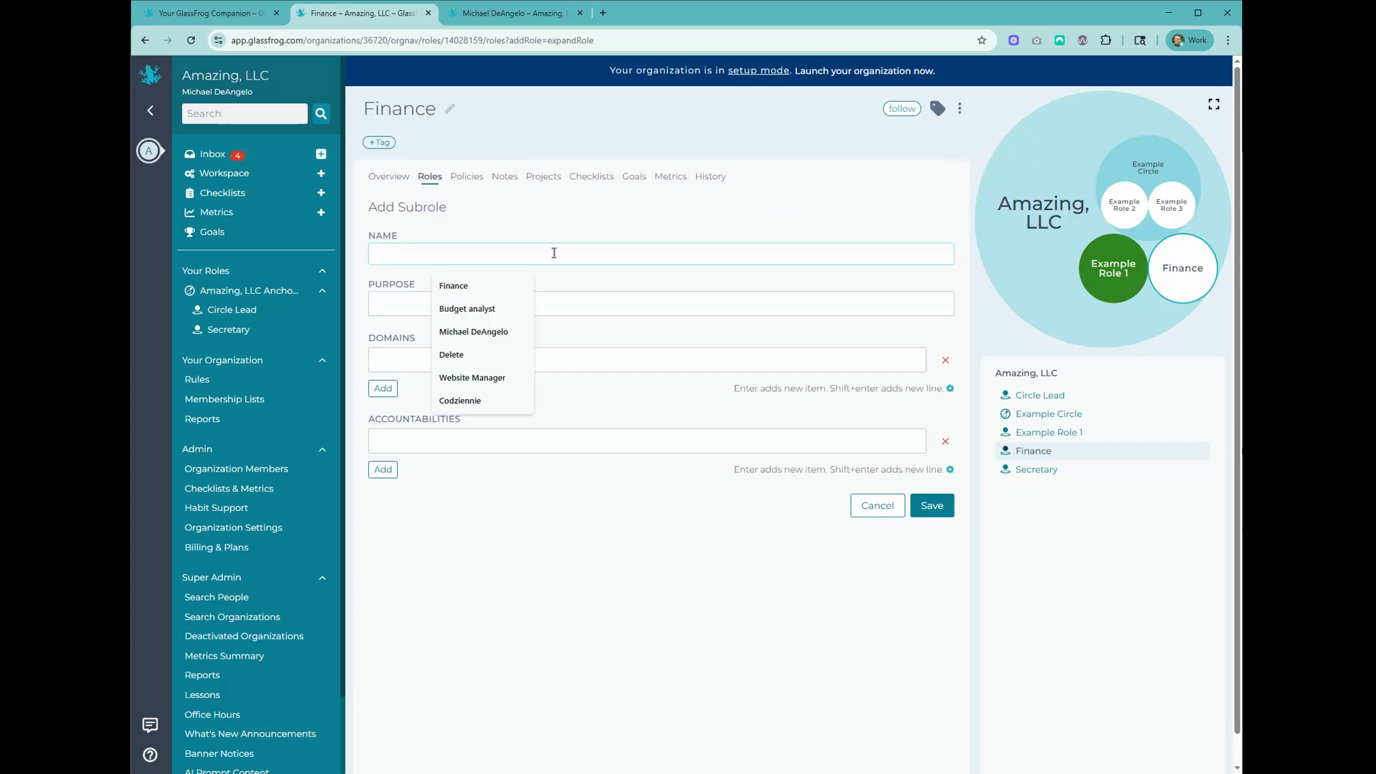
type("Budget analyst")
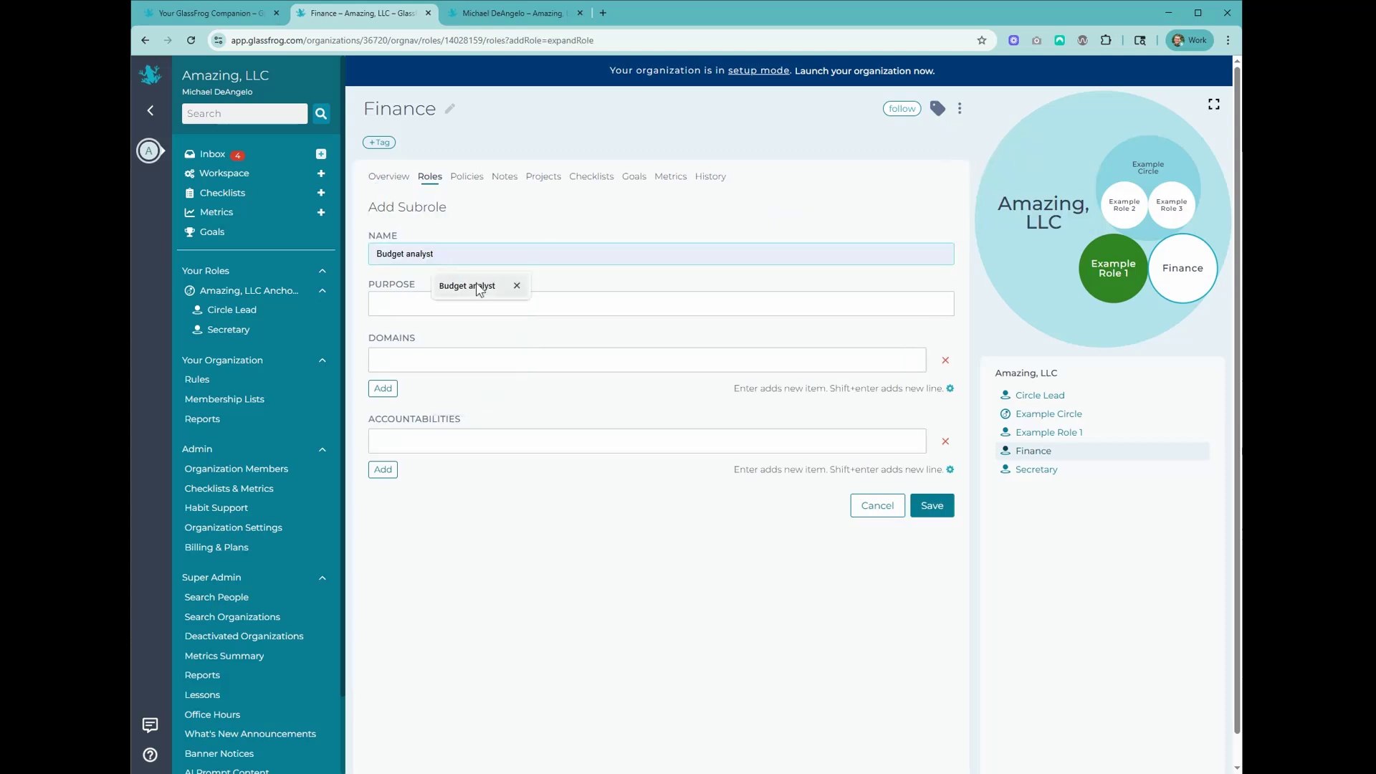
left_click(476, 284)
left_click(458, 306)
type("Tr")
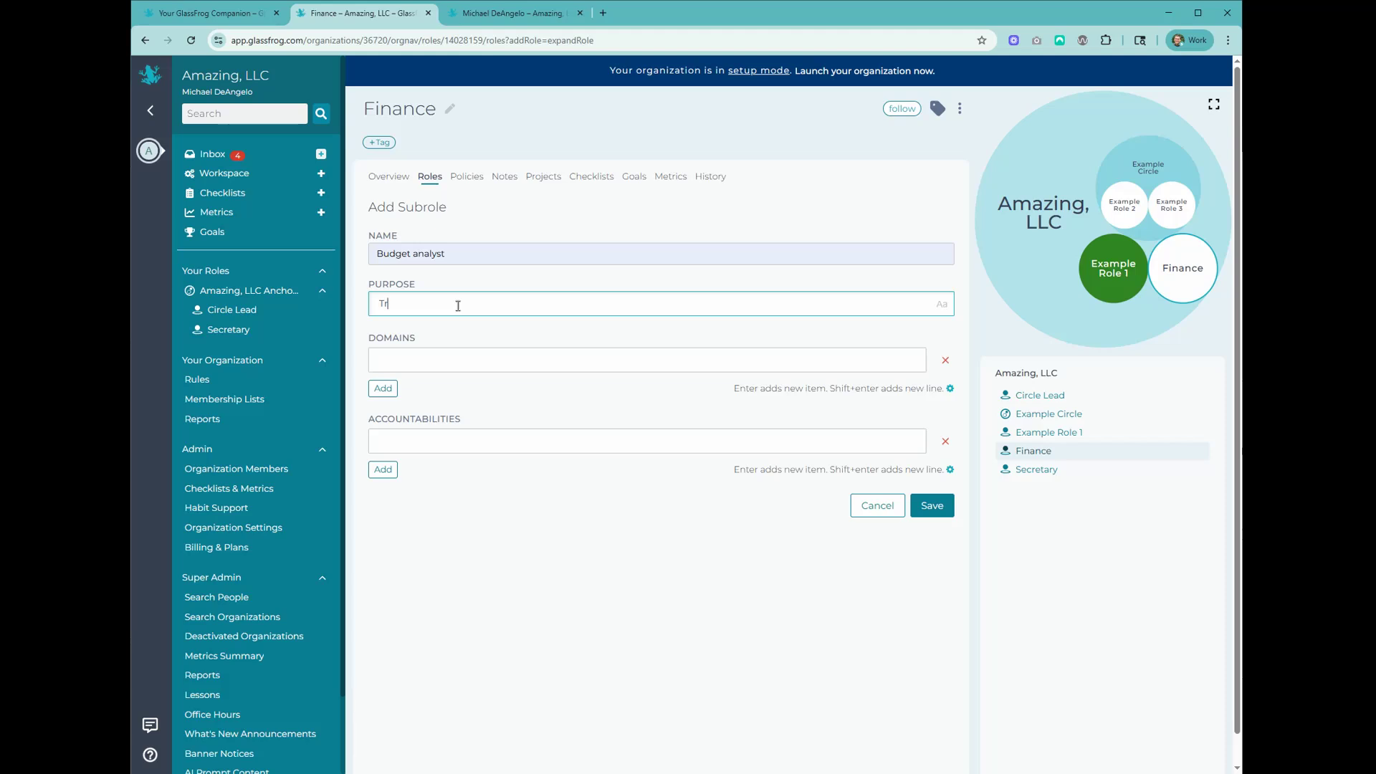
type("ansparent budgeting")
left_click(931, 503)
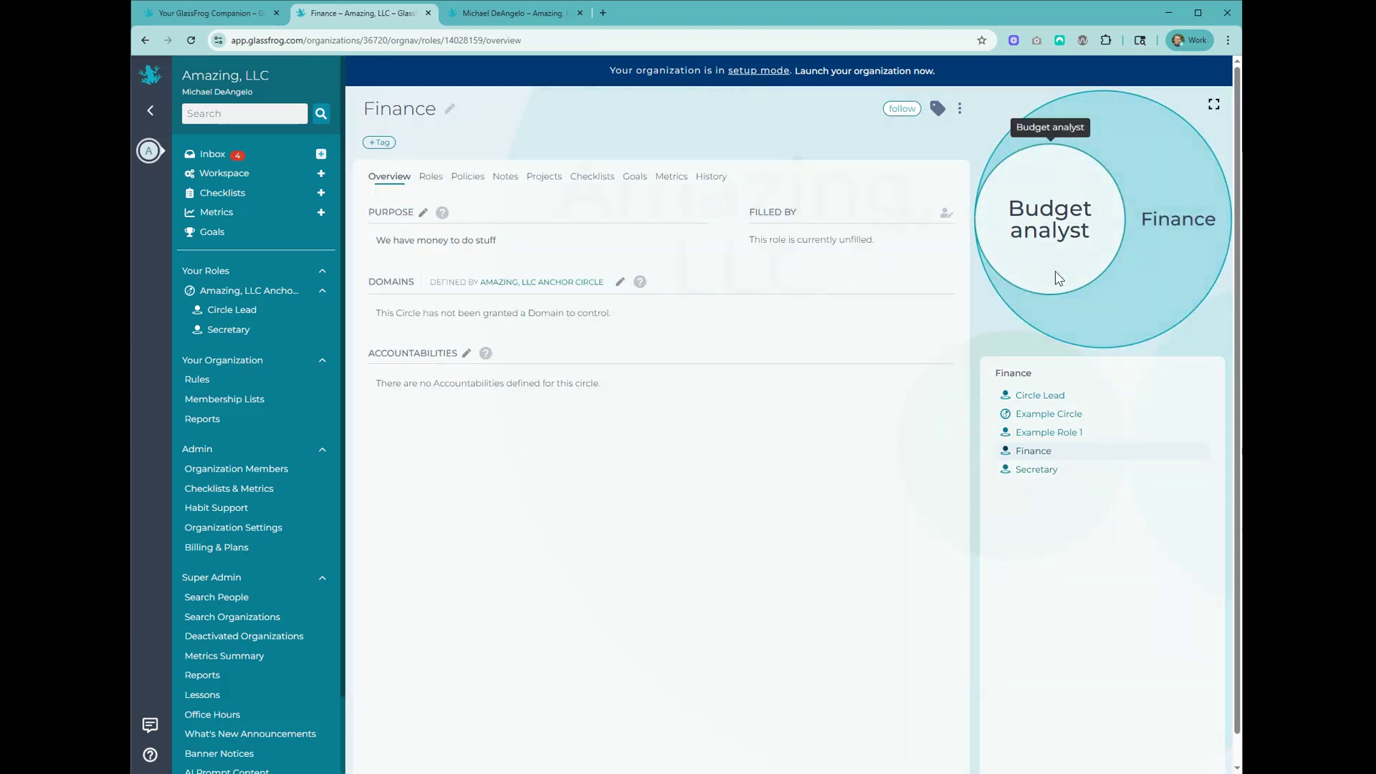
- Add another subrole to the Finance circle, named Delete, with the purpose "me"
left_click(991, 315)
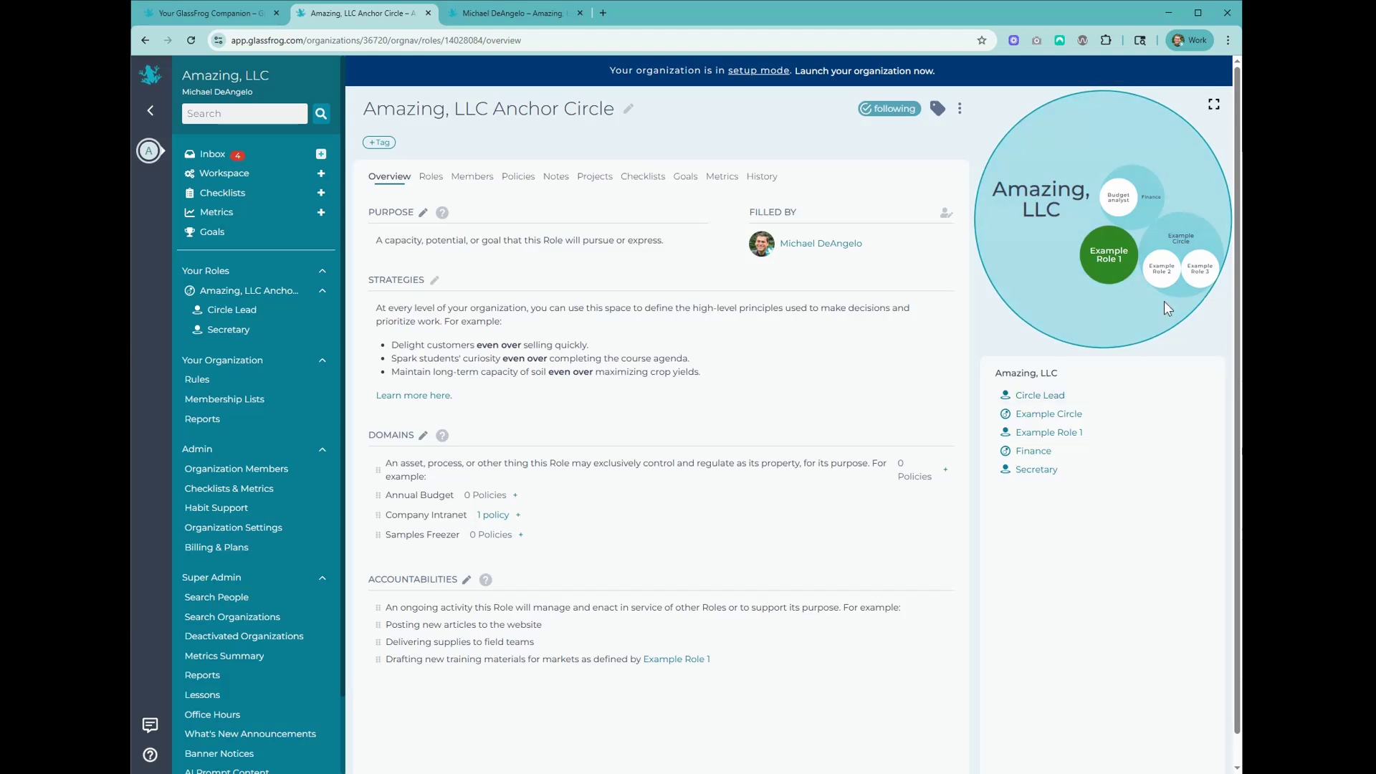
left_click(1140, 218)
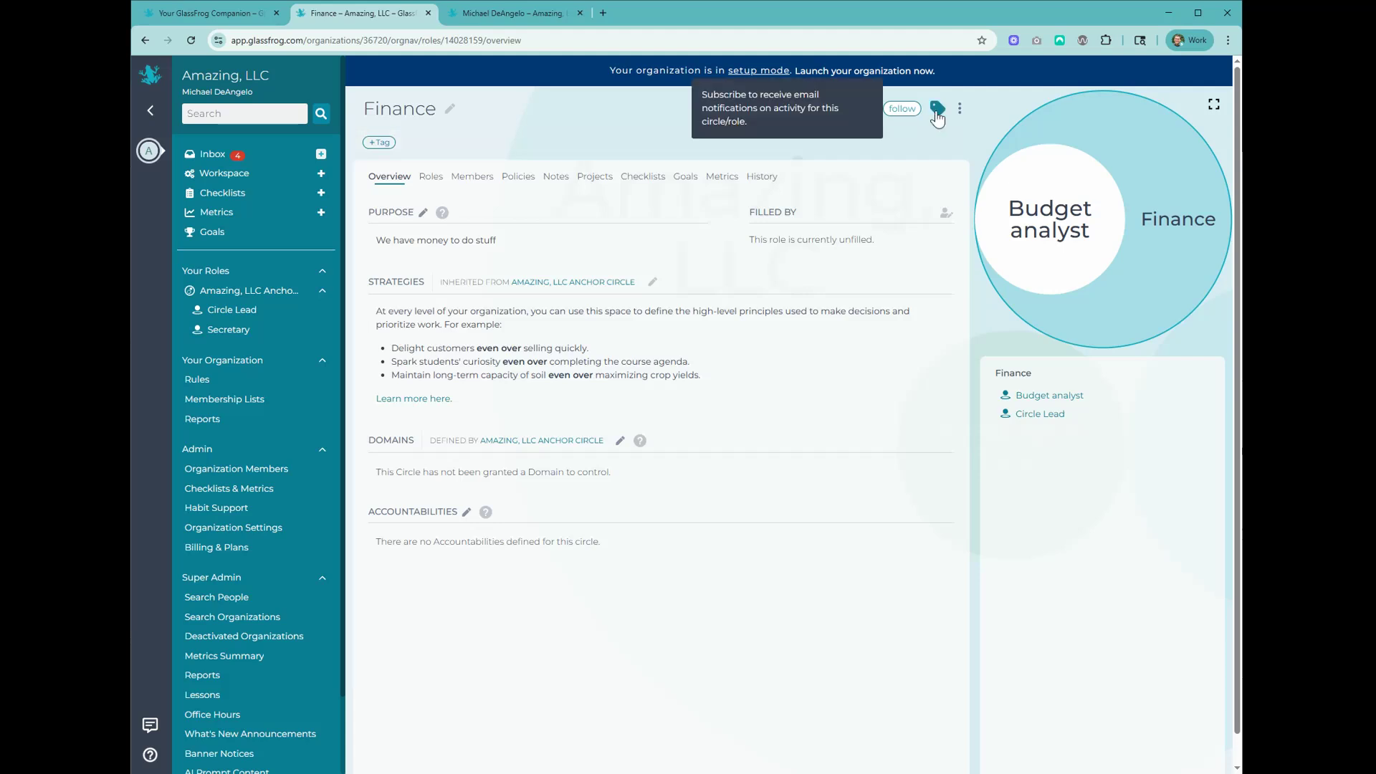
left_click(960, 108)
left_click(988, 155)
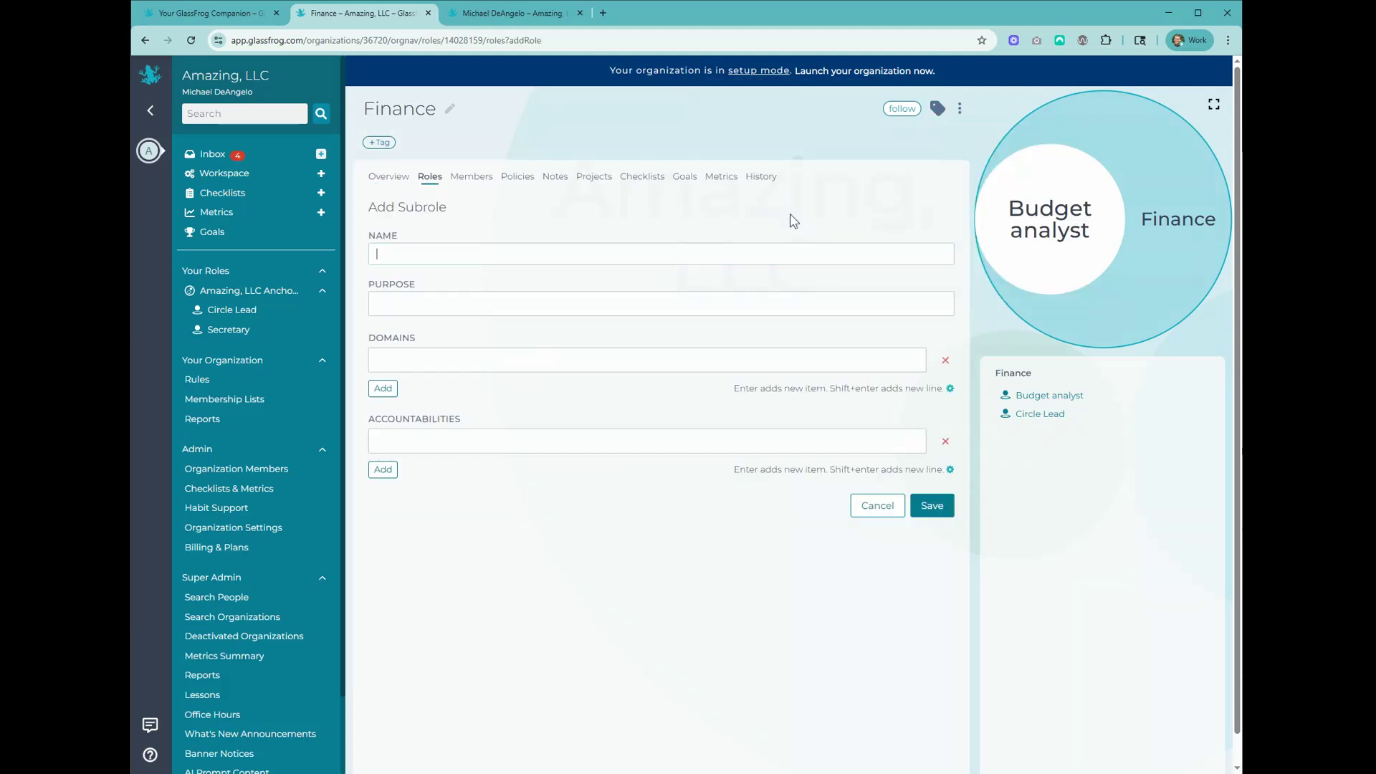
type("Delete")
key("Tab")
type("me")
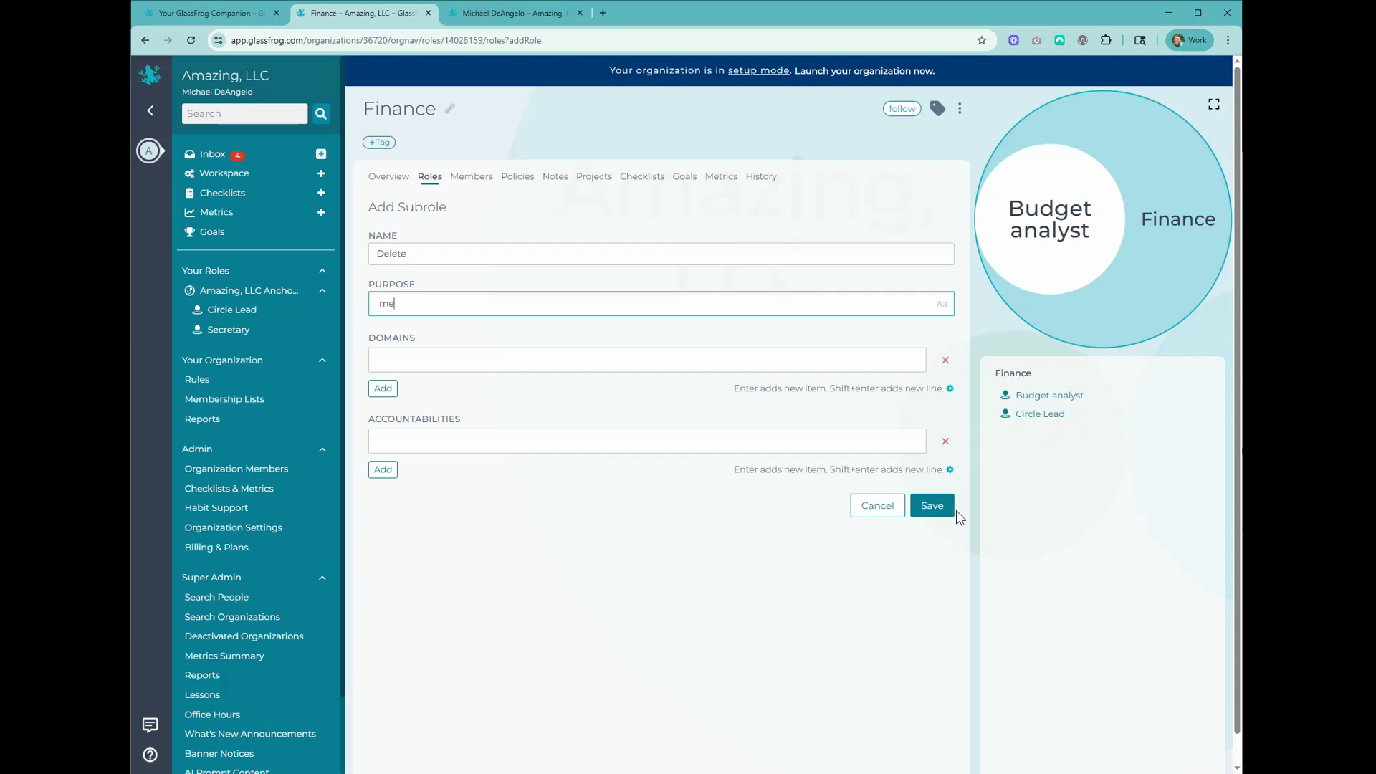
left_click(932, 506)
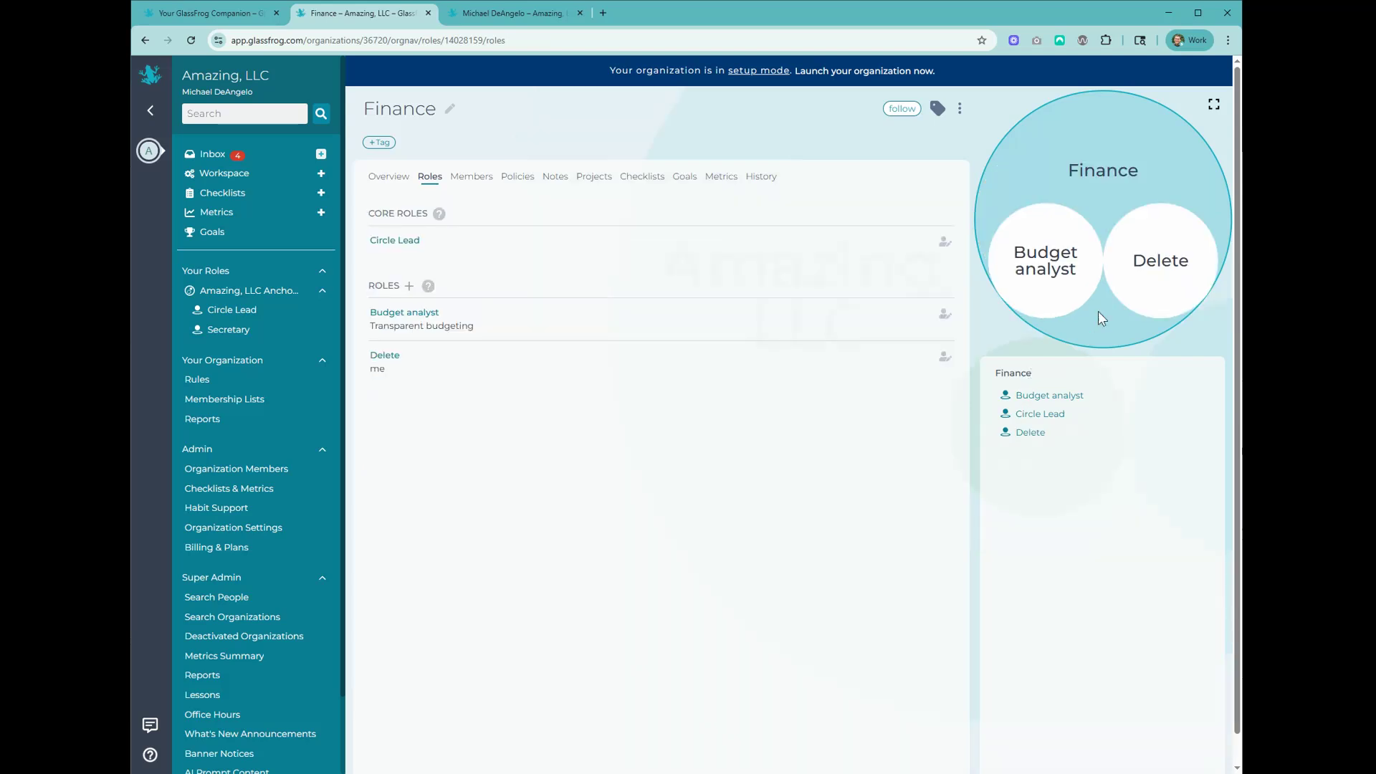
- Assign the listed organization member as role filler for the Budget analyst role in Finance, without a focus
left_click(1076, 296)
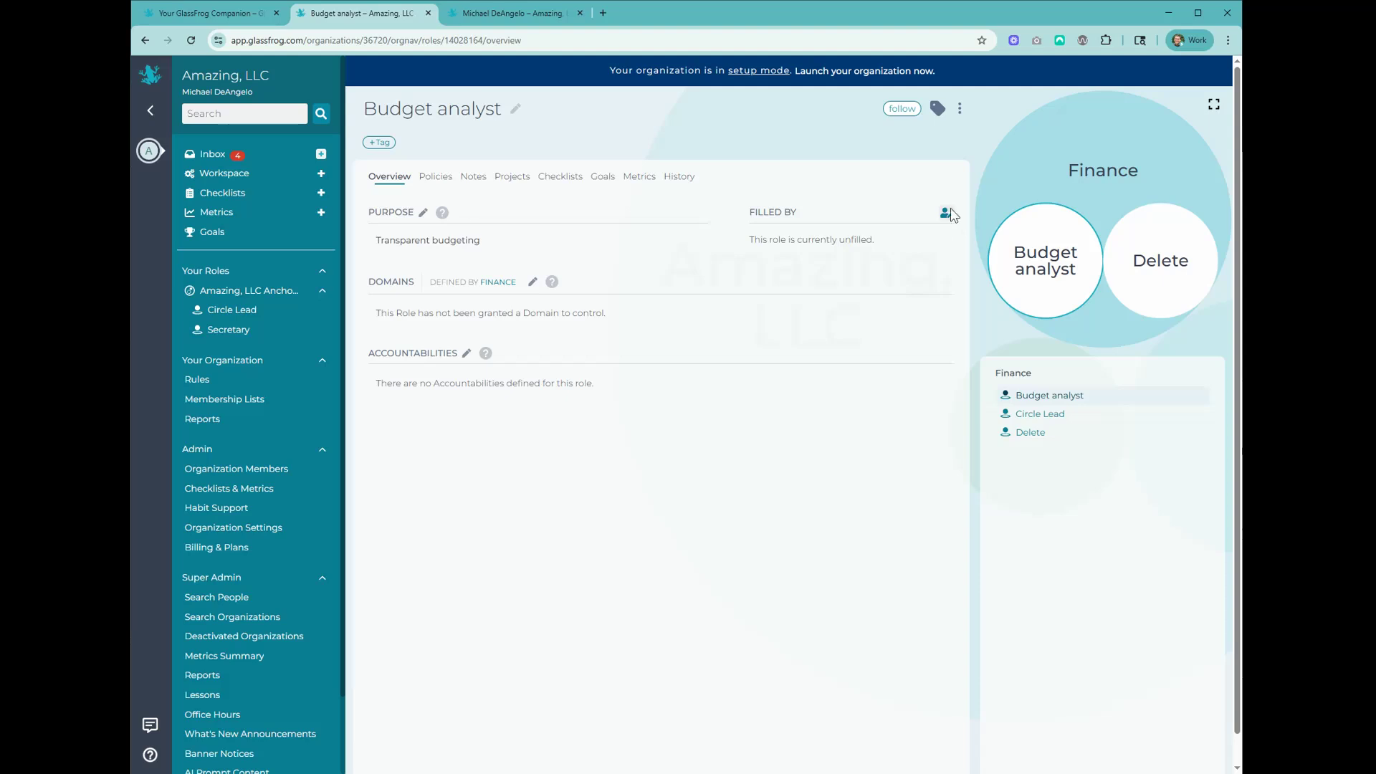
left_click(946, 213)
left_click(542, 169)
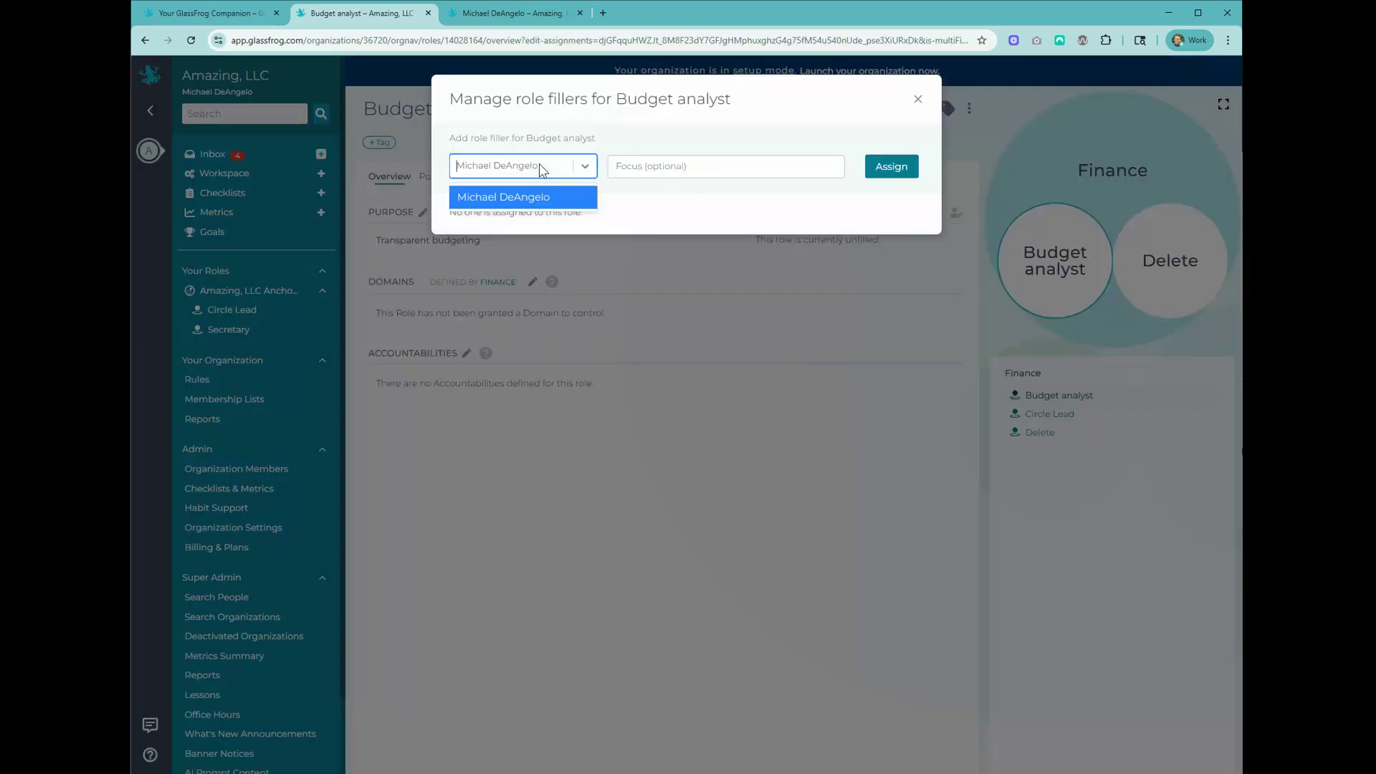
left_click(542, 196)
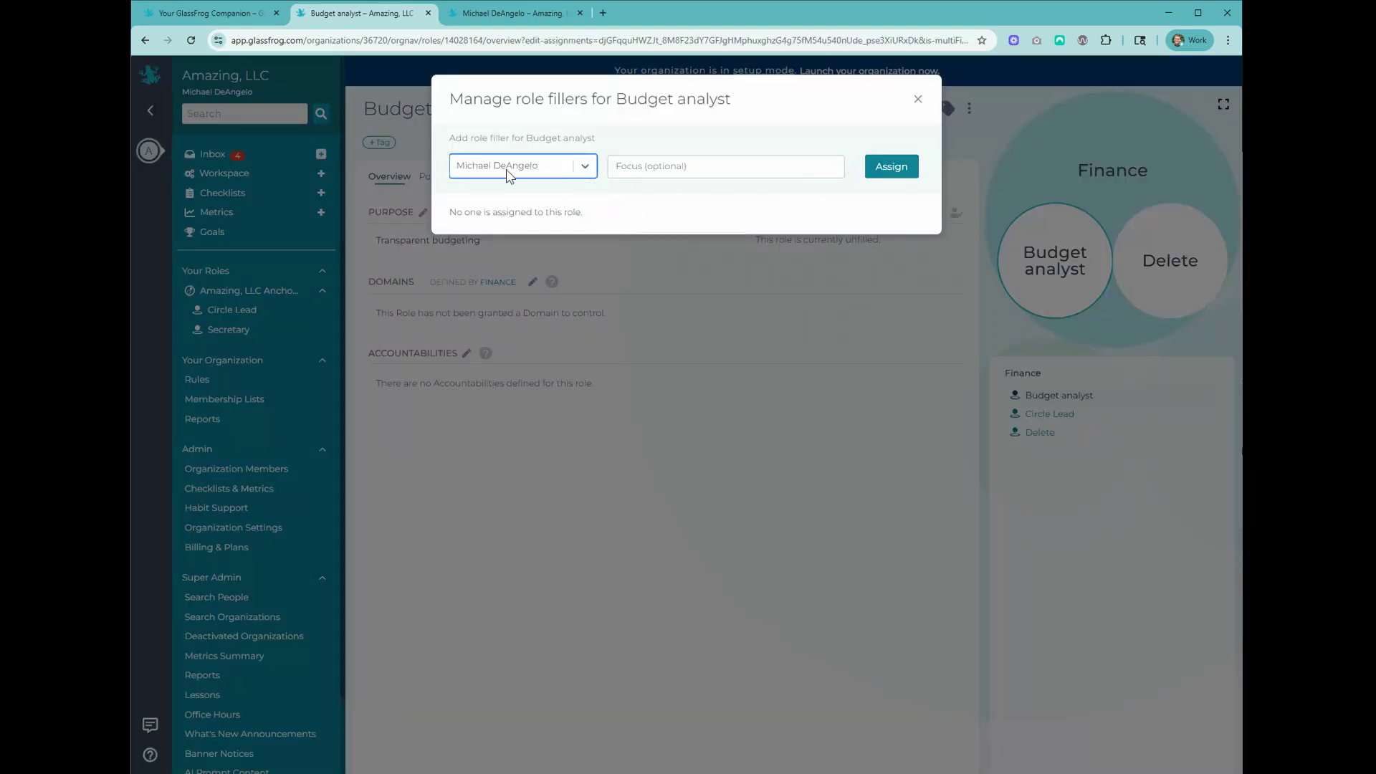
left_click(889, 171)
left_click(917, 100)
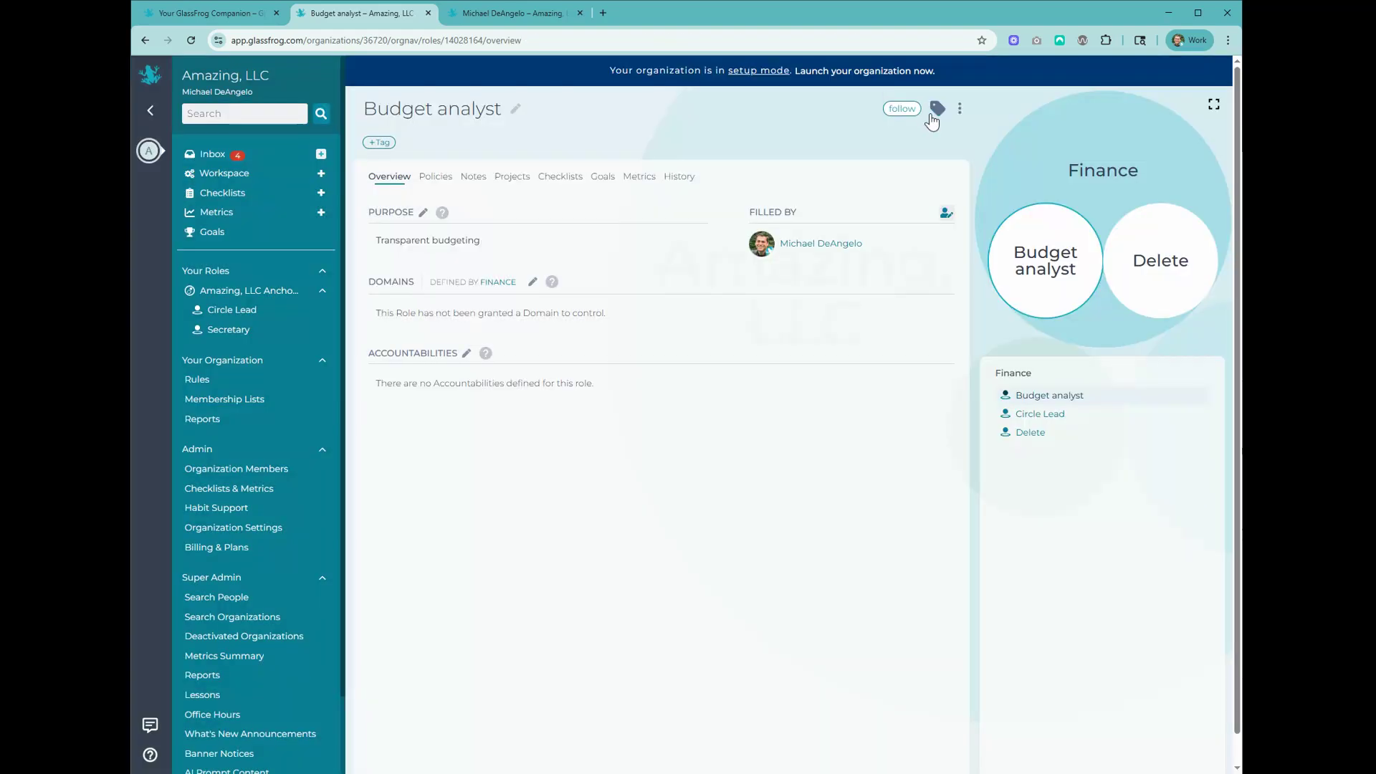
- Permanently remove the Delete role from the Finance circle and return to the Amazing, LLC Anchor Circle
left_click(995, 117)
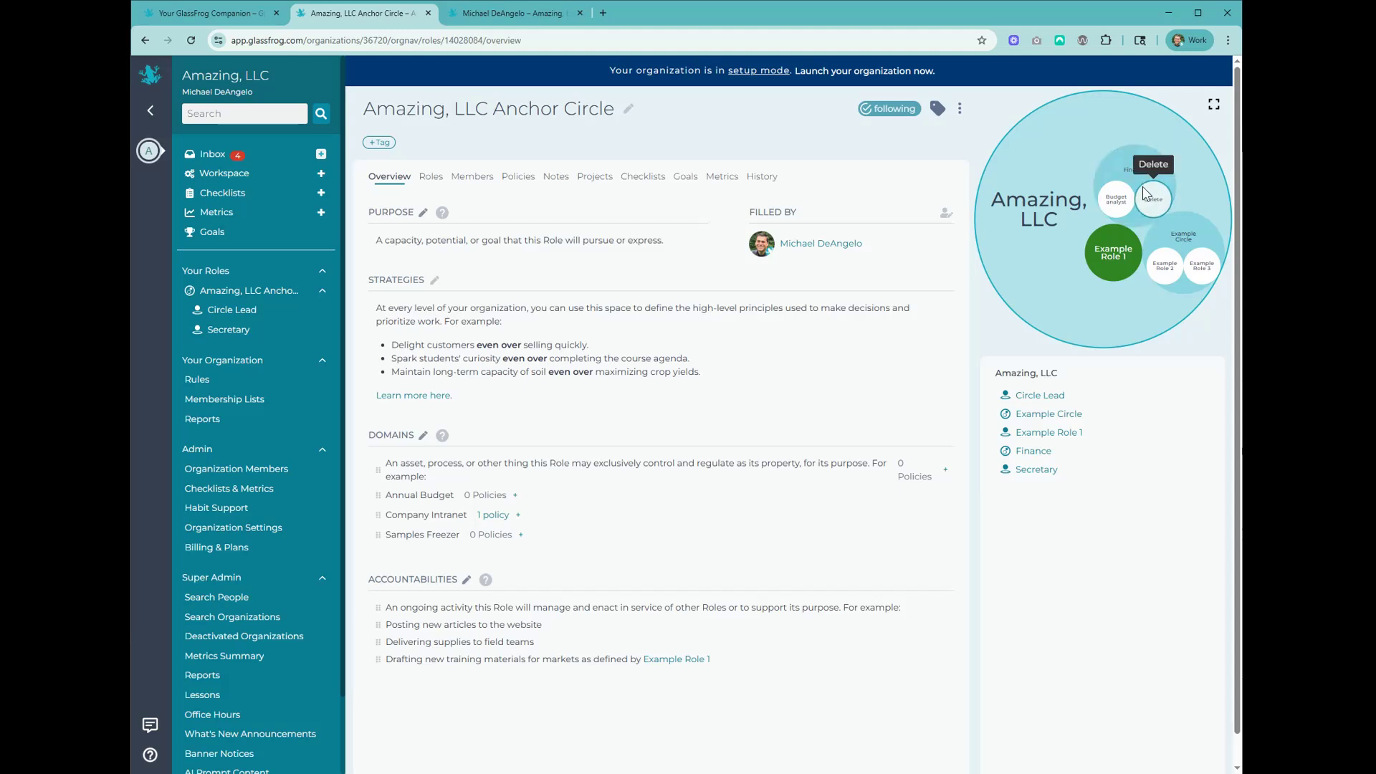
left_click(1146, 211)
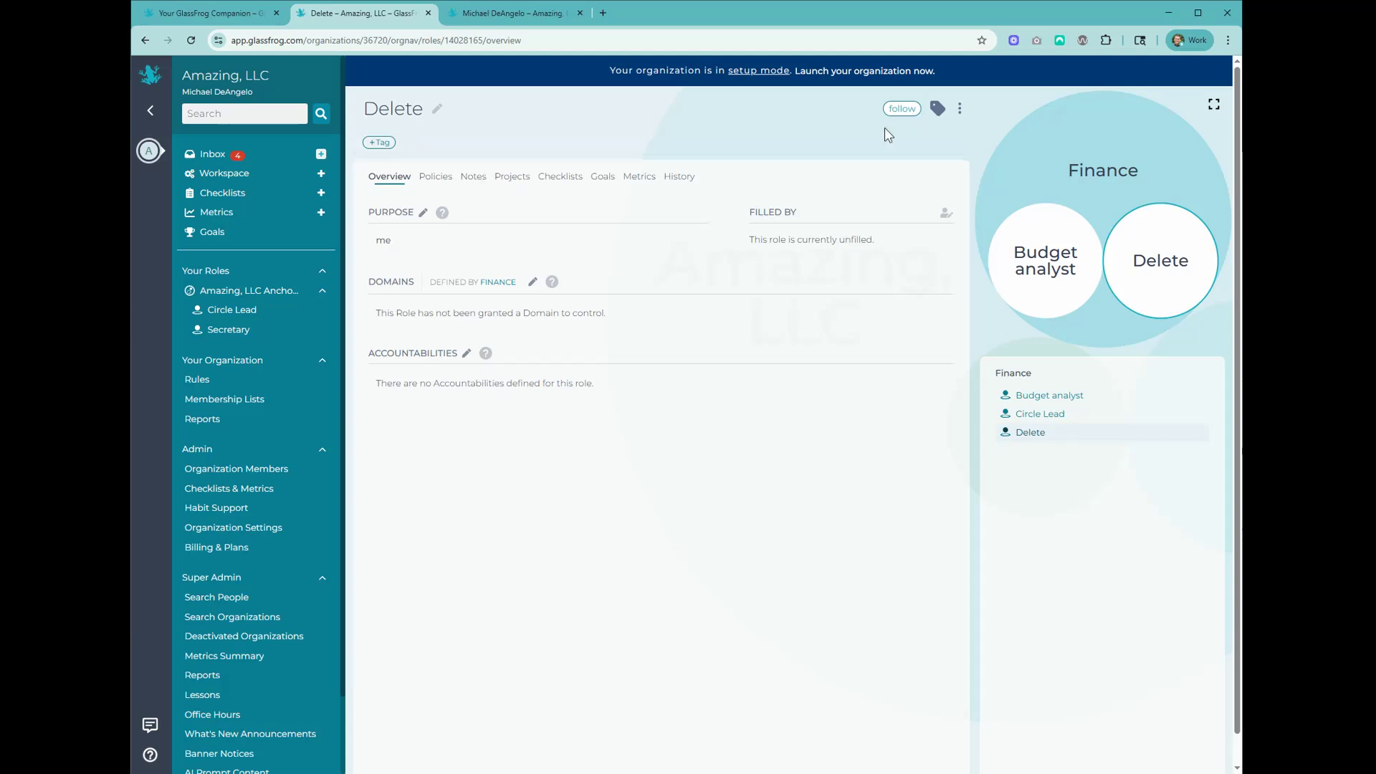
left_click(960, 111)
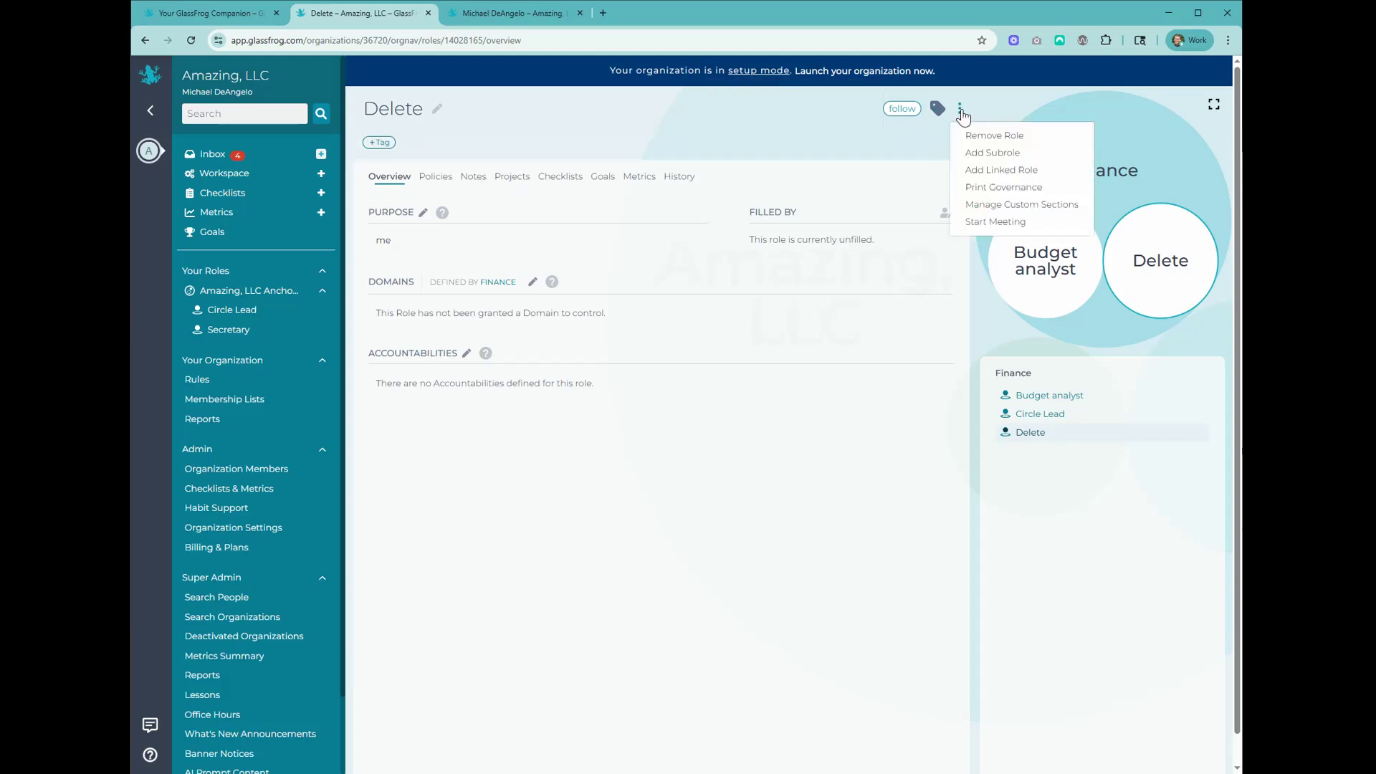
left_click(989, 136)
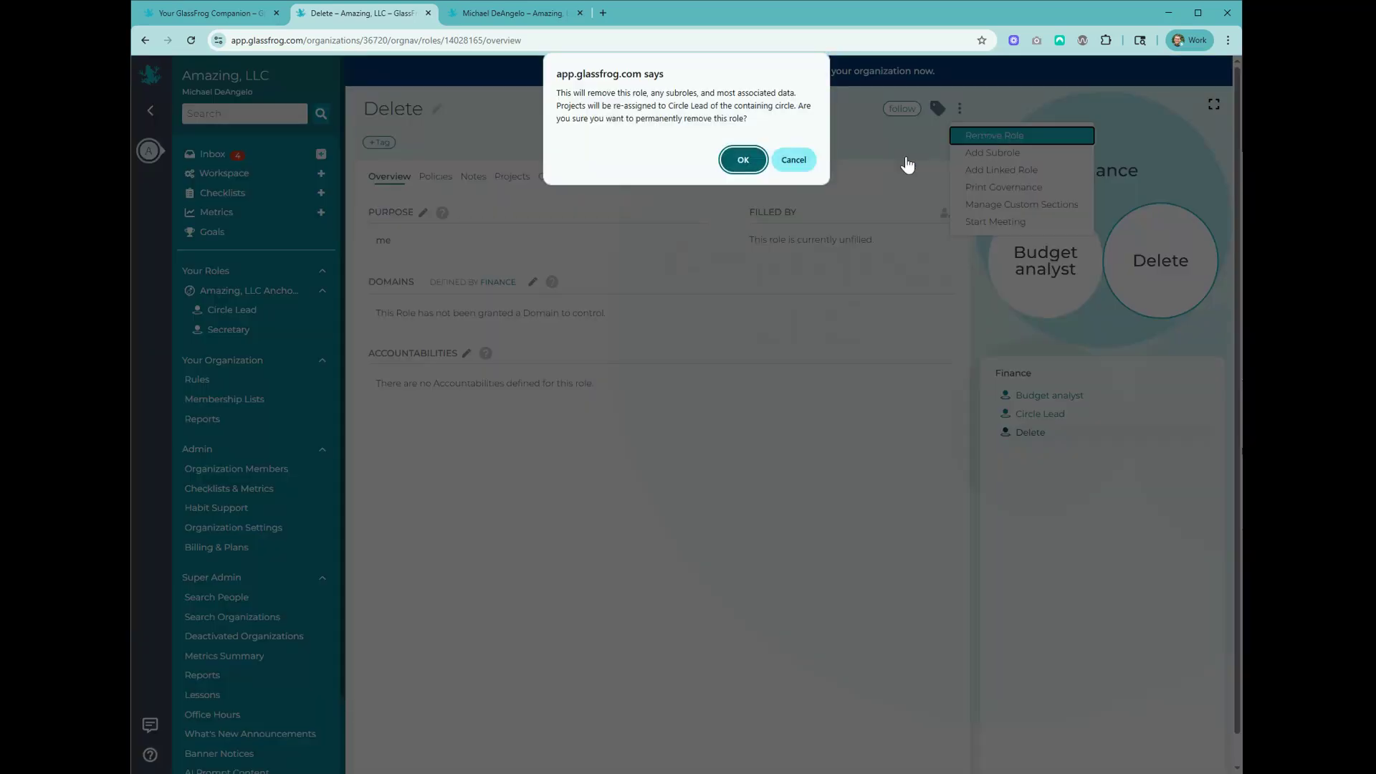
left_click(743, 160)
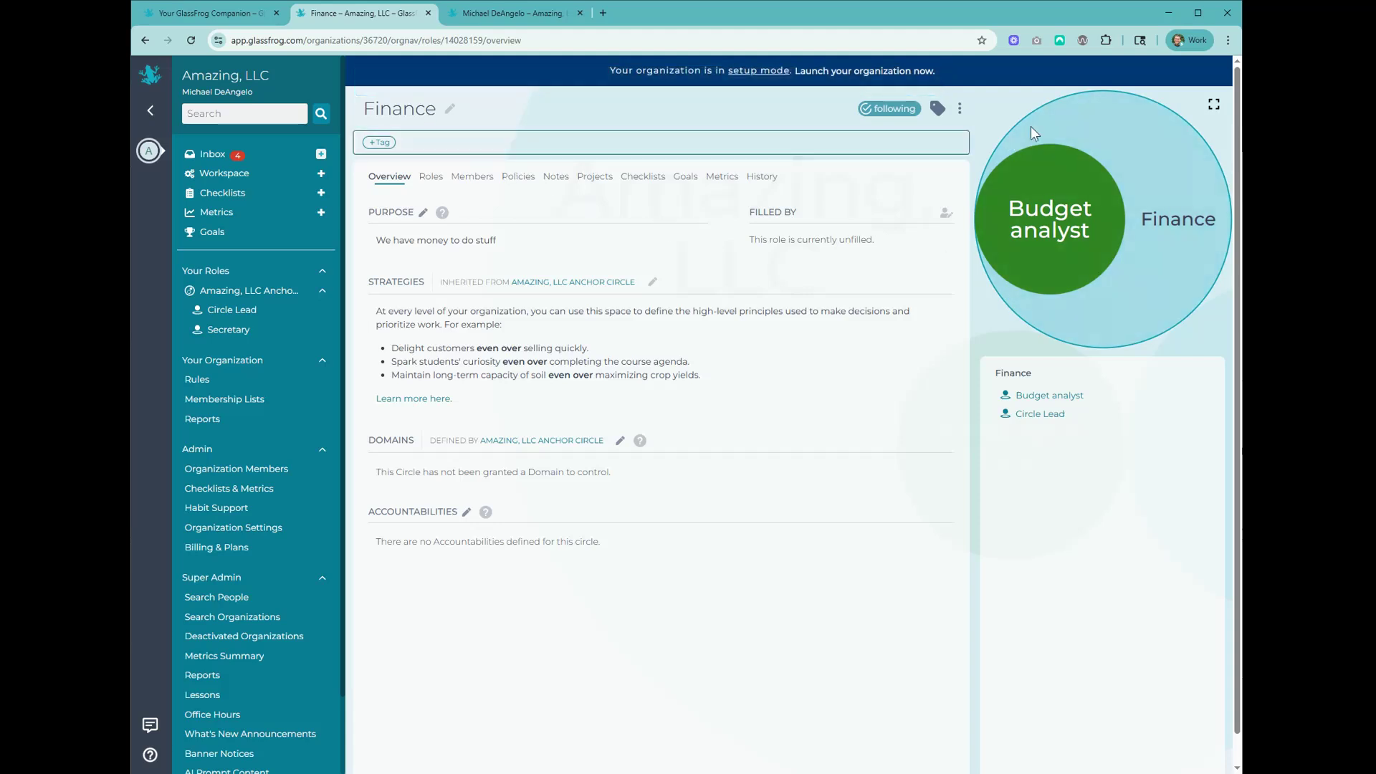
left_click(958, 111)
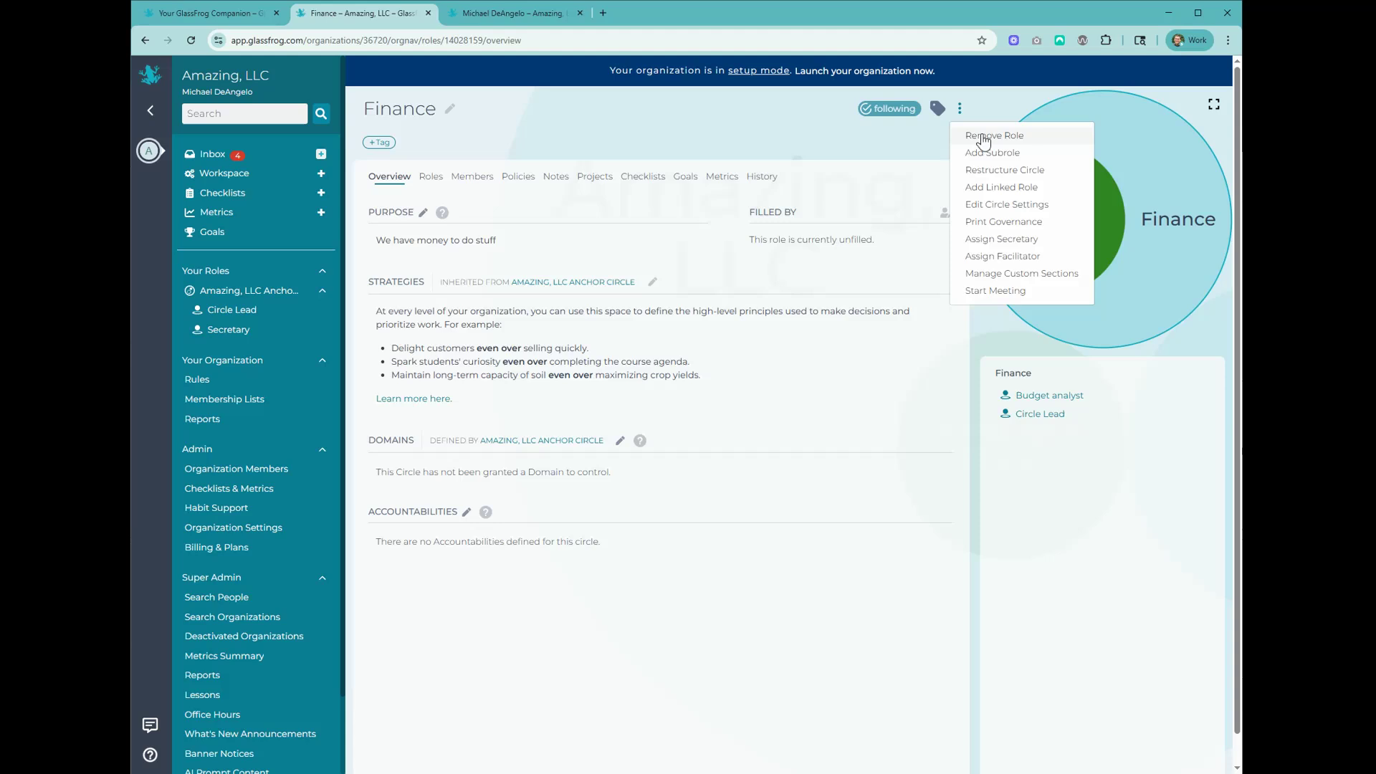
left_click(1096, 152)
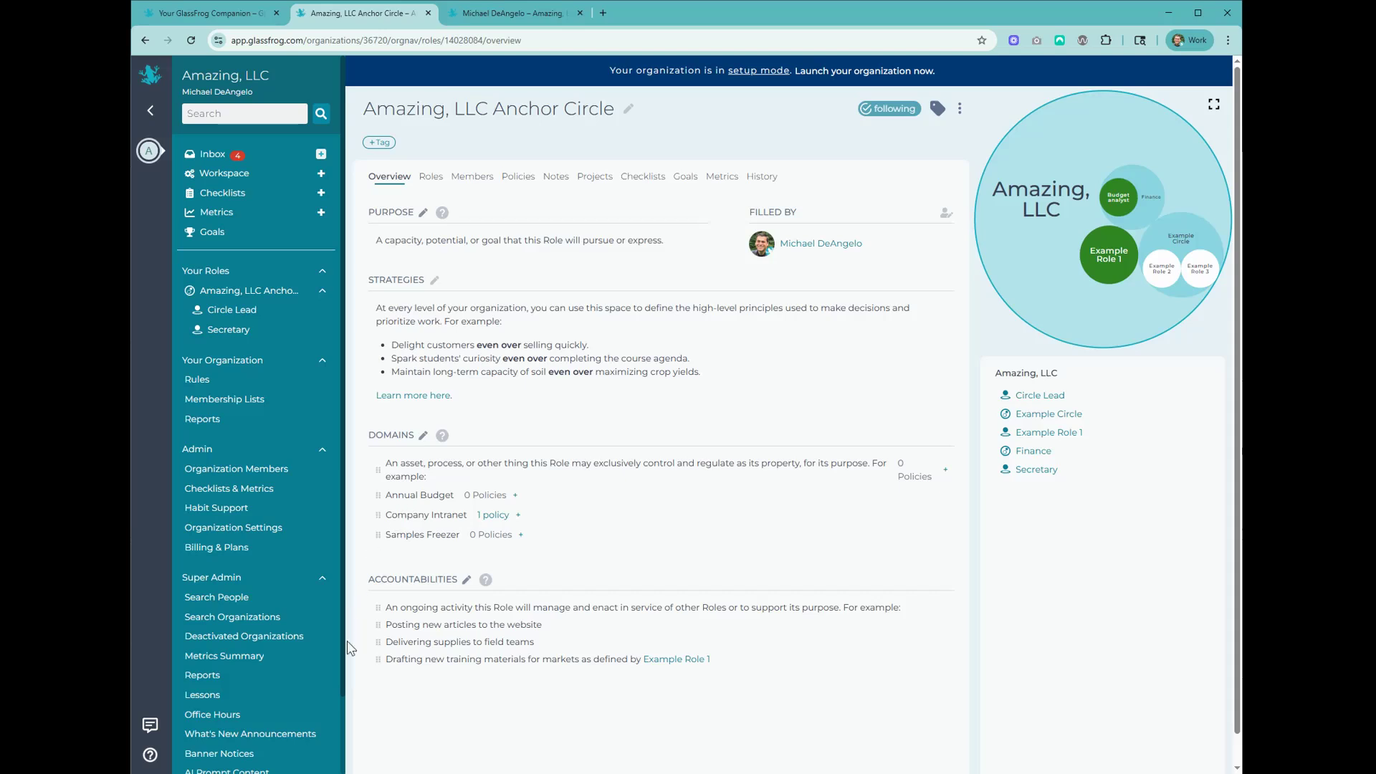
- Open the form for inviting a new member from the Amazing, LLC organization members list
left_click(324, 577)
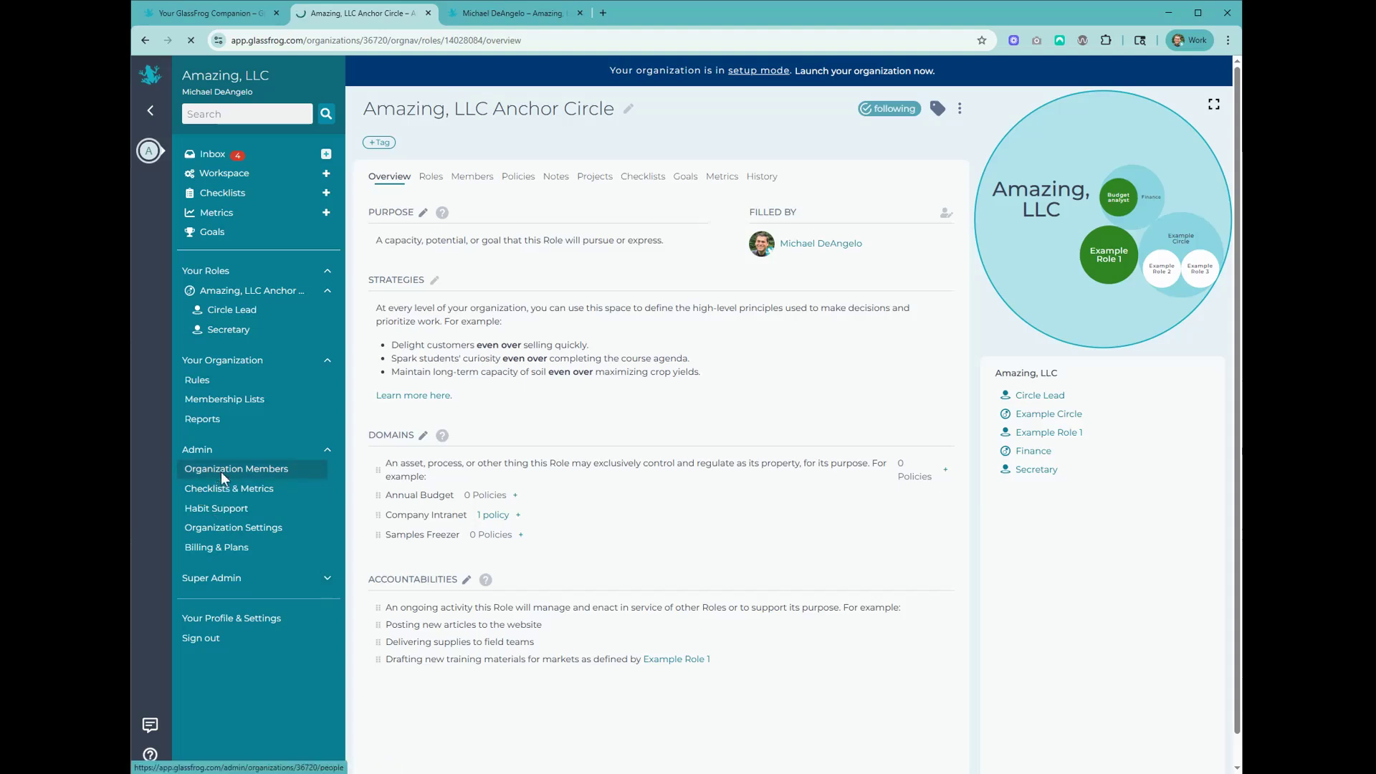
left_click(222, 474)
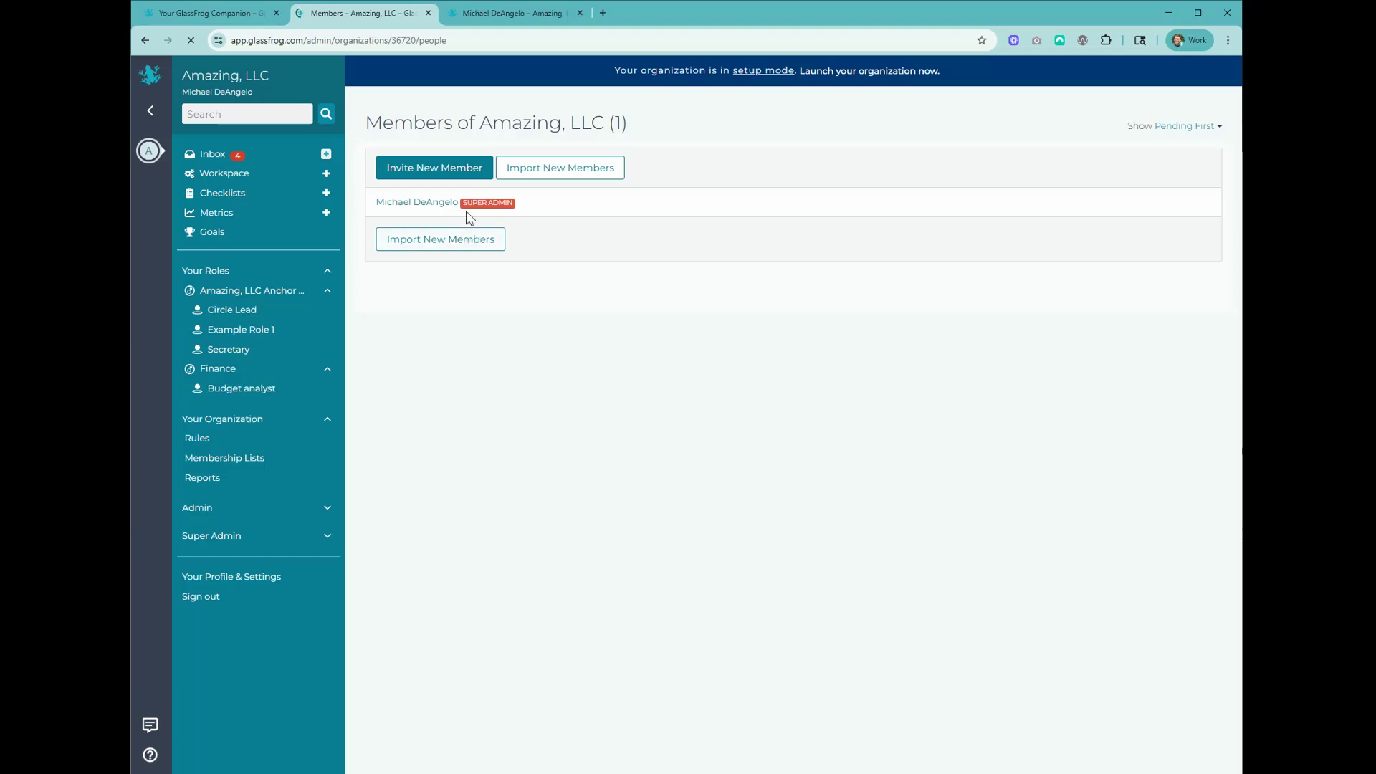
left_click(444, 171)
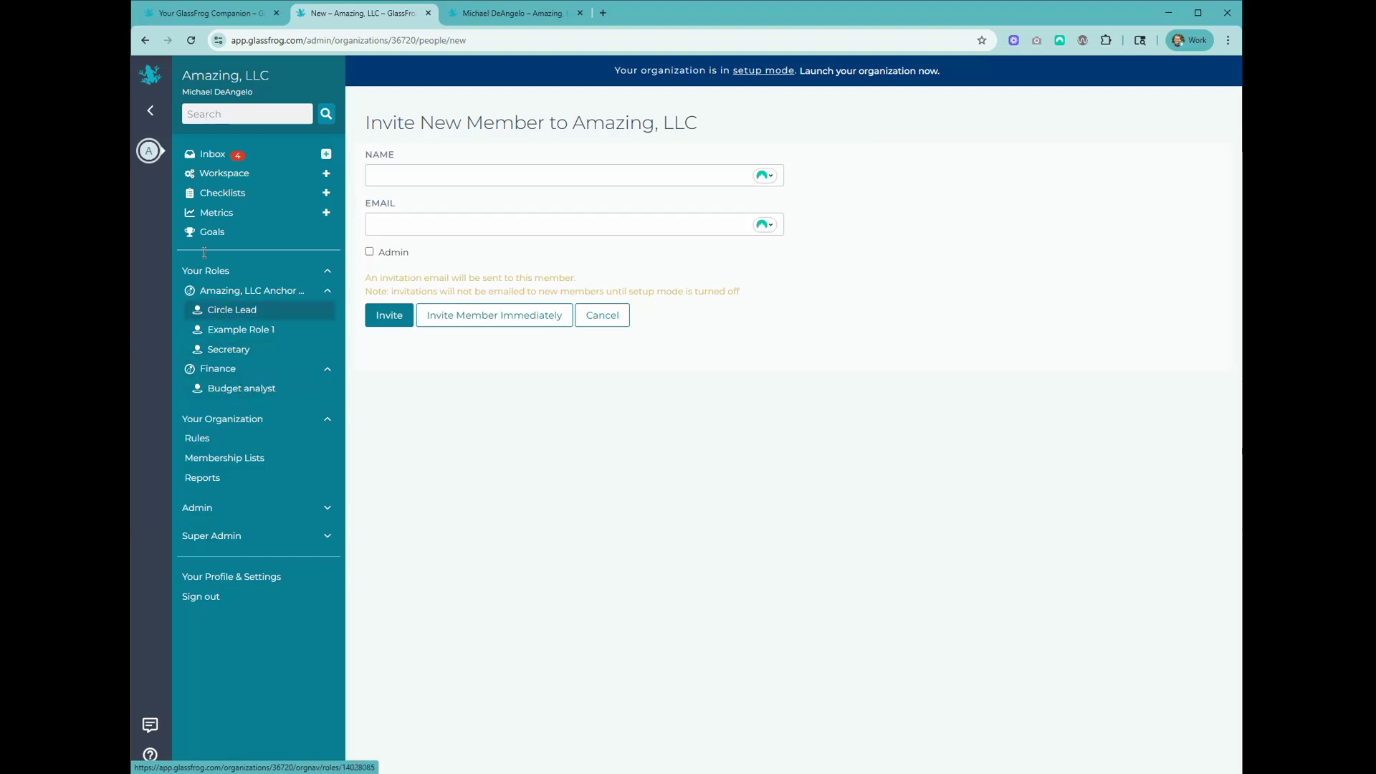
- Assign the listed organization member as role filler for Example Circle in the Amazing, LLC Anchor Circle
left_click(148, 84)
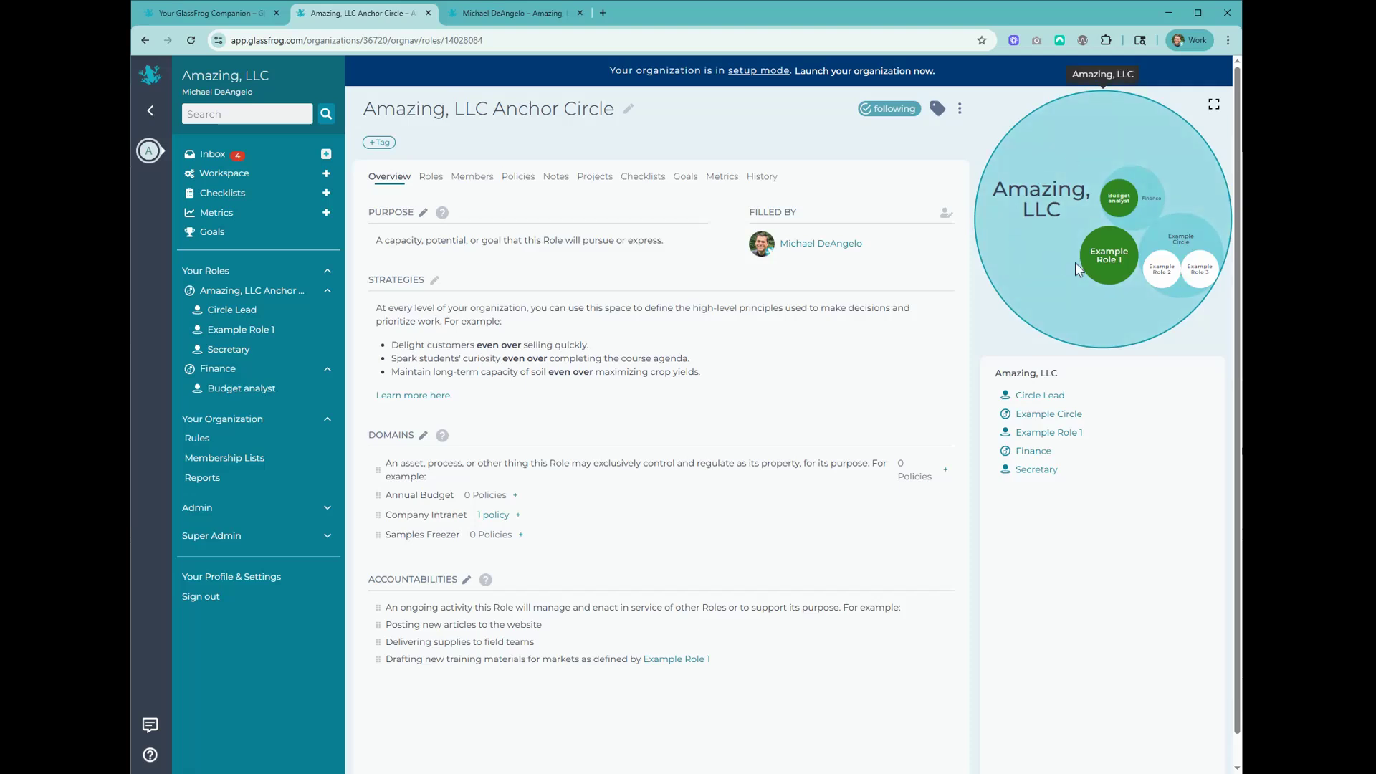
left_click(1165, 238)
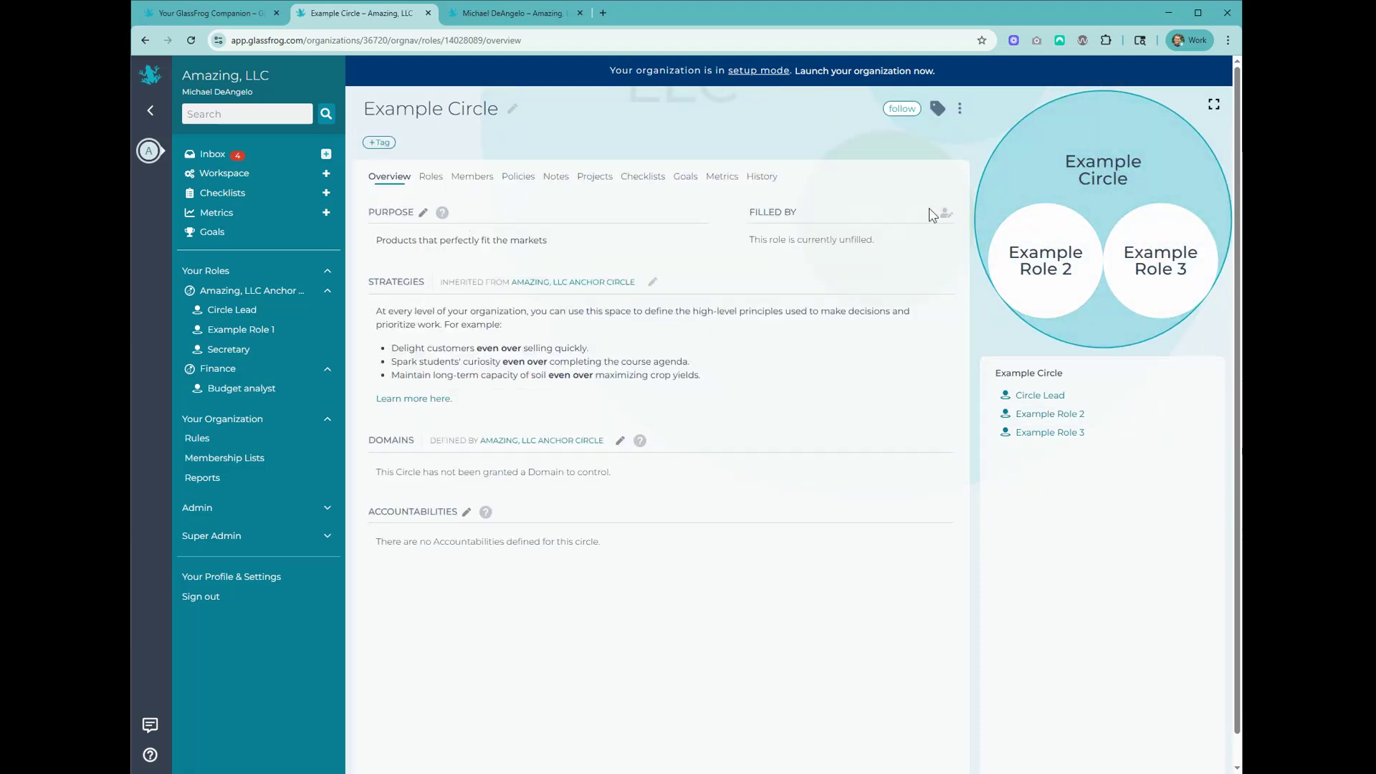
left_click(946, 215)
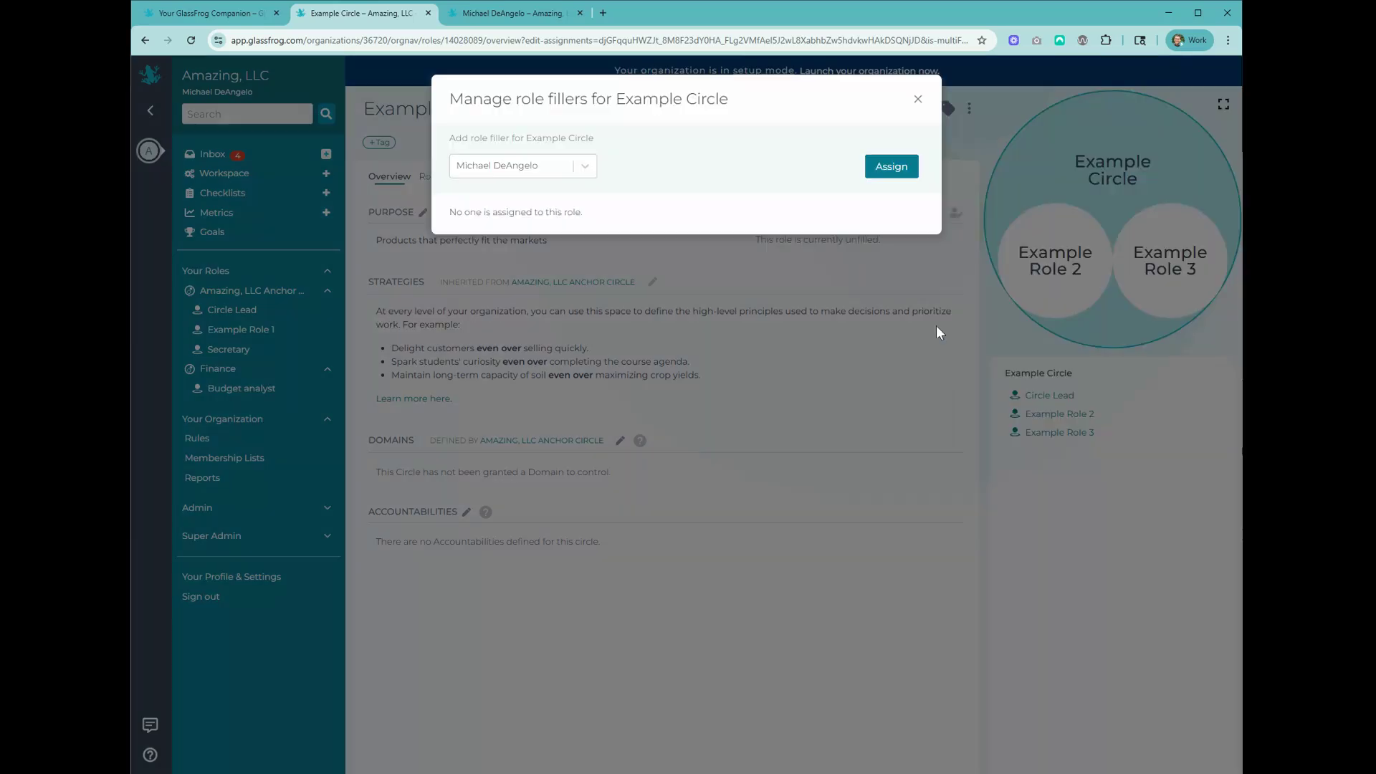
left_click(918, 100)
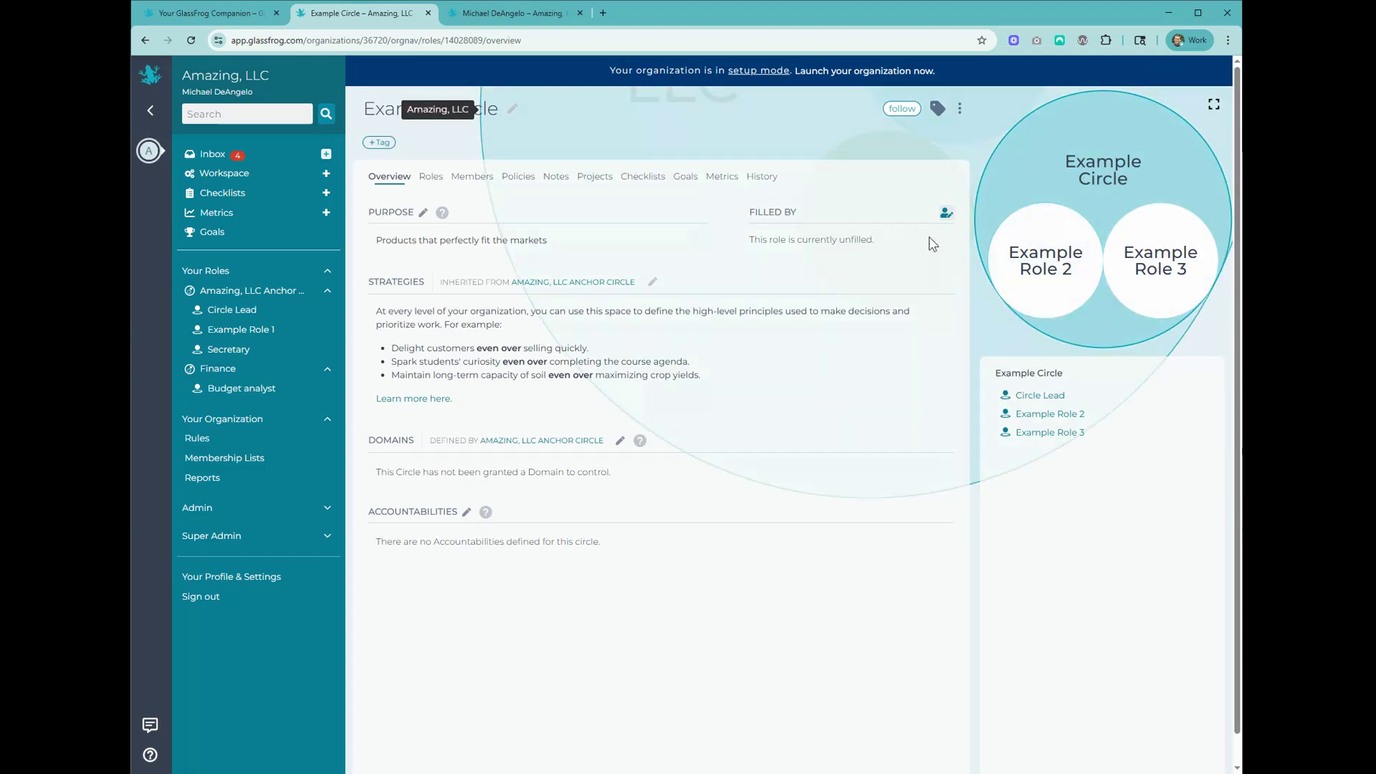
left_click(946, 214)
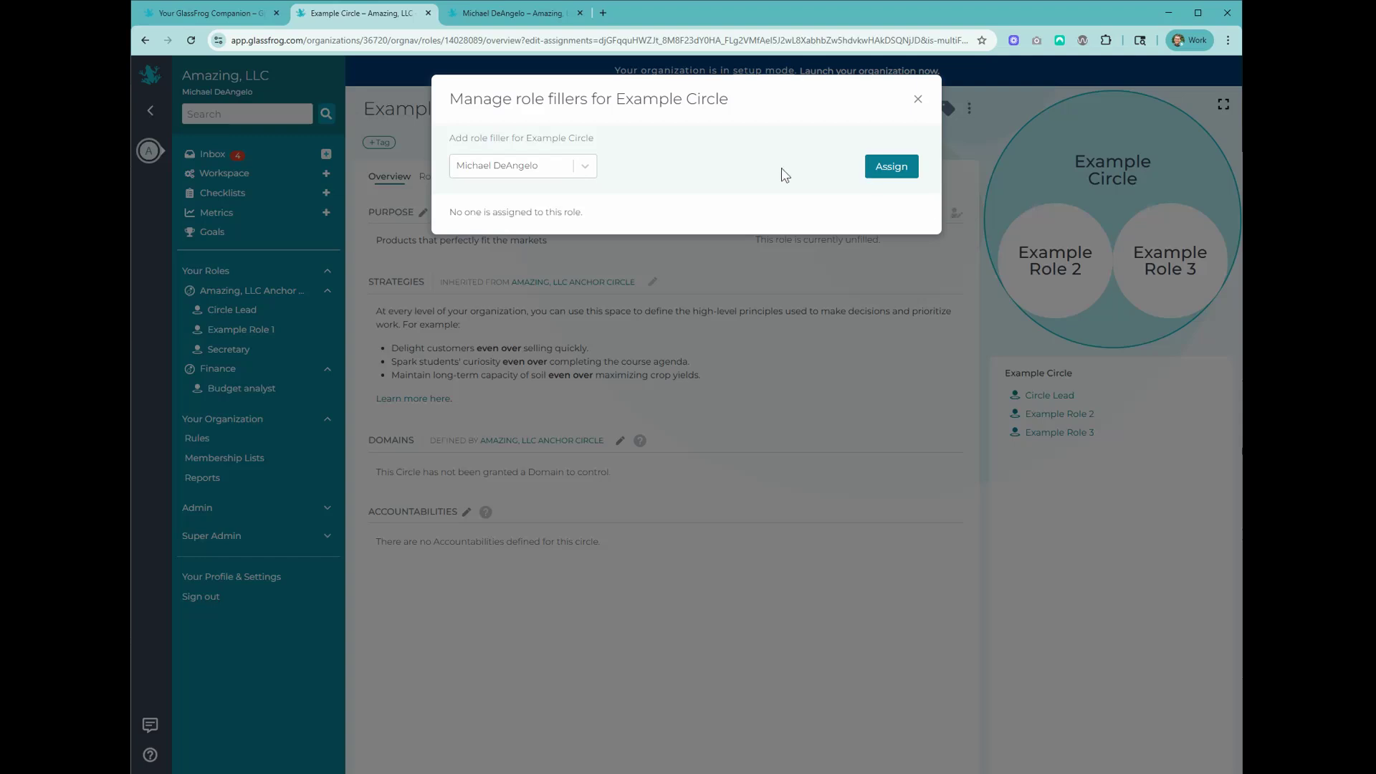
left_click(881, 169)
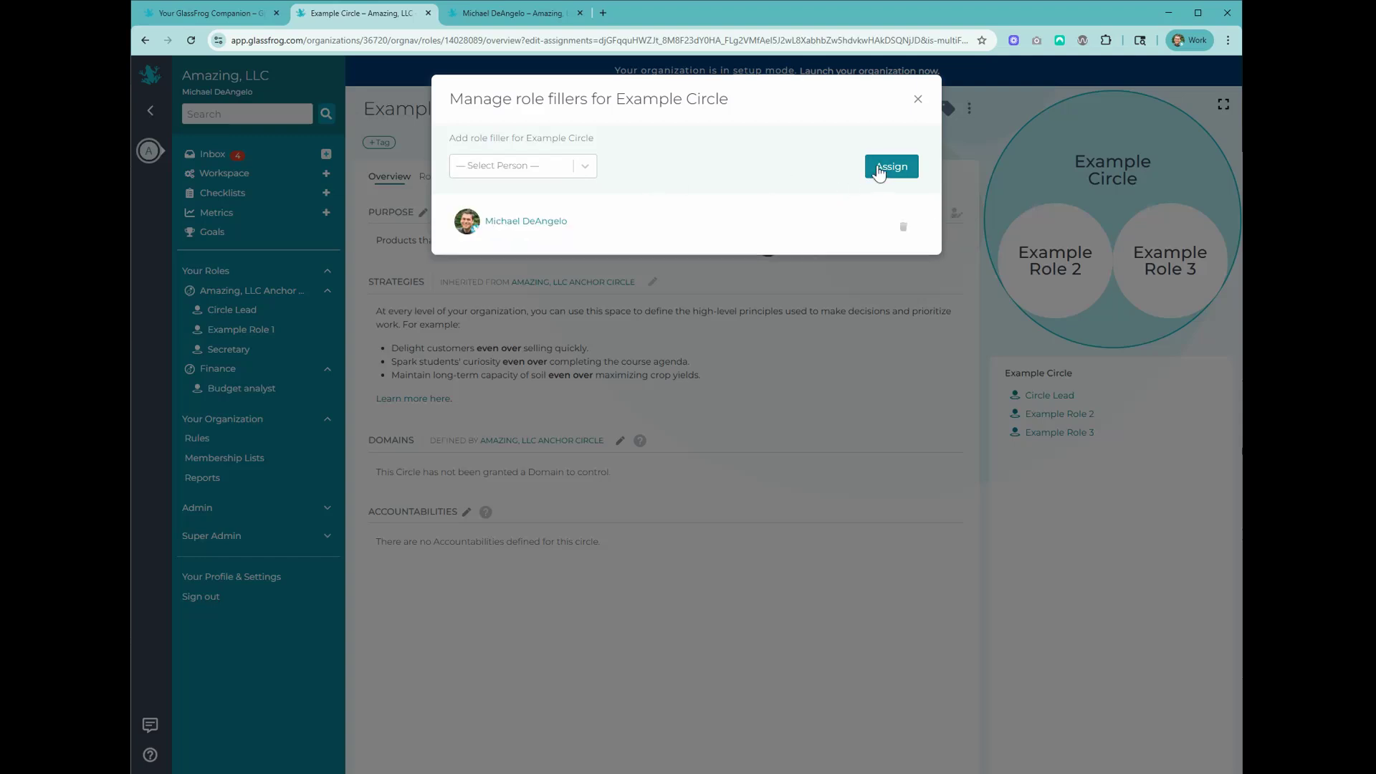
left_click(918, 100)
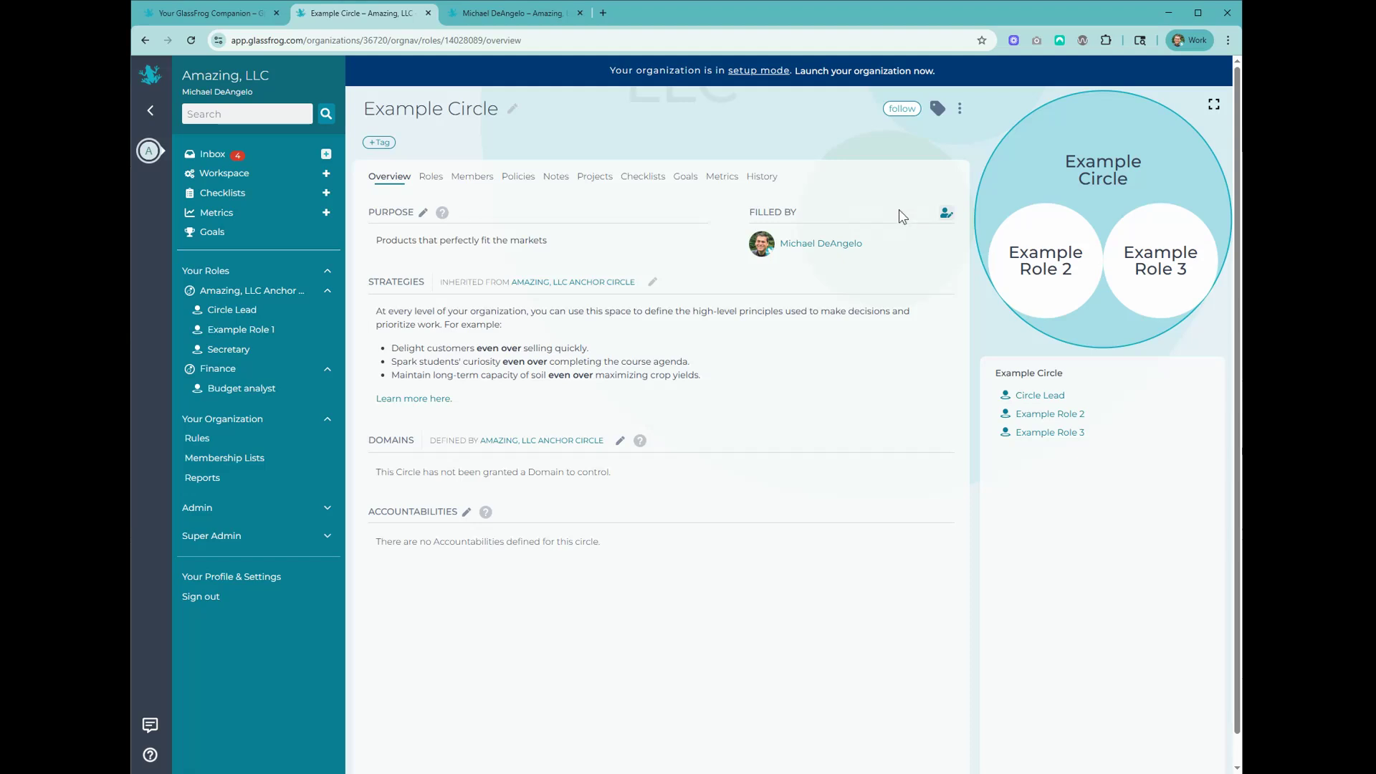
- Assign the preselected member as Secretary of Example Circle and show the circle's roles
left_click(961, 109)
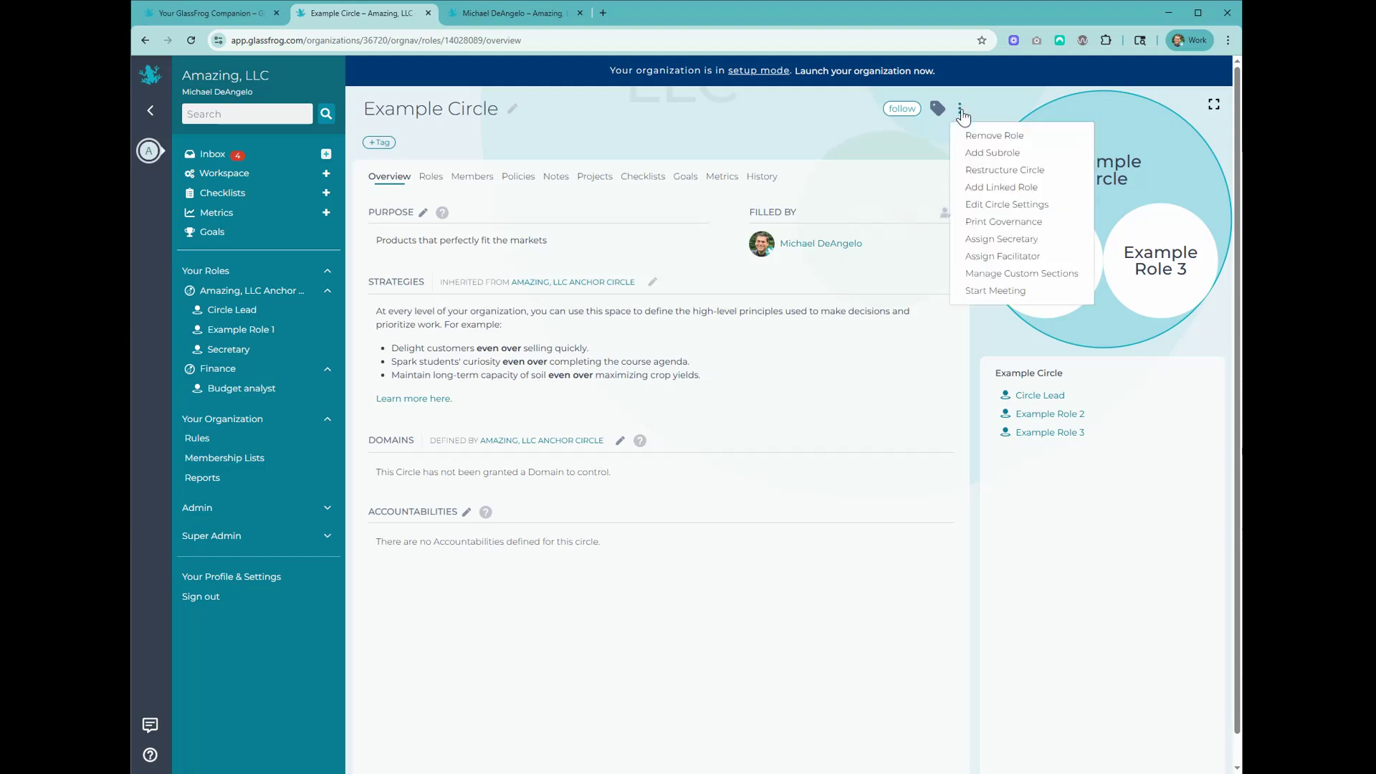
left_click(1009, 243)
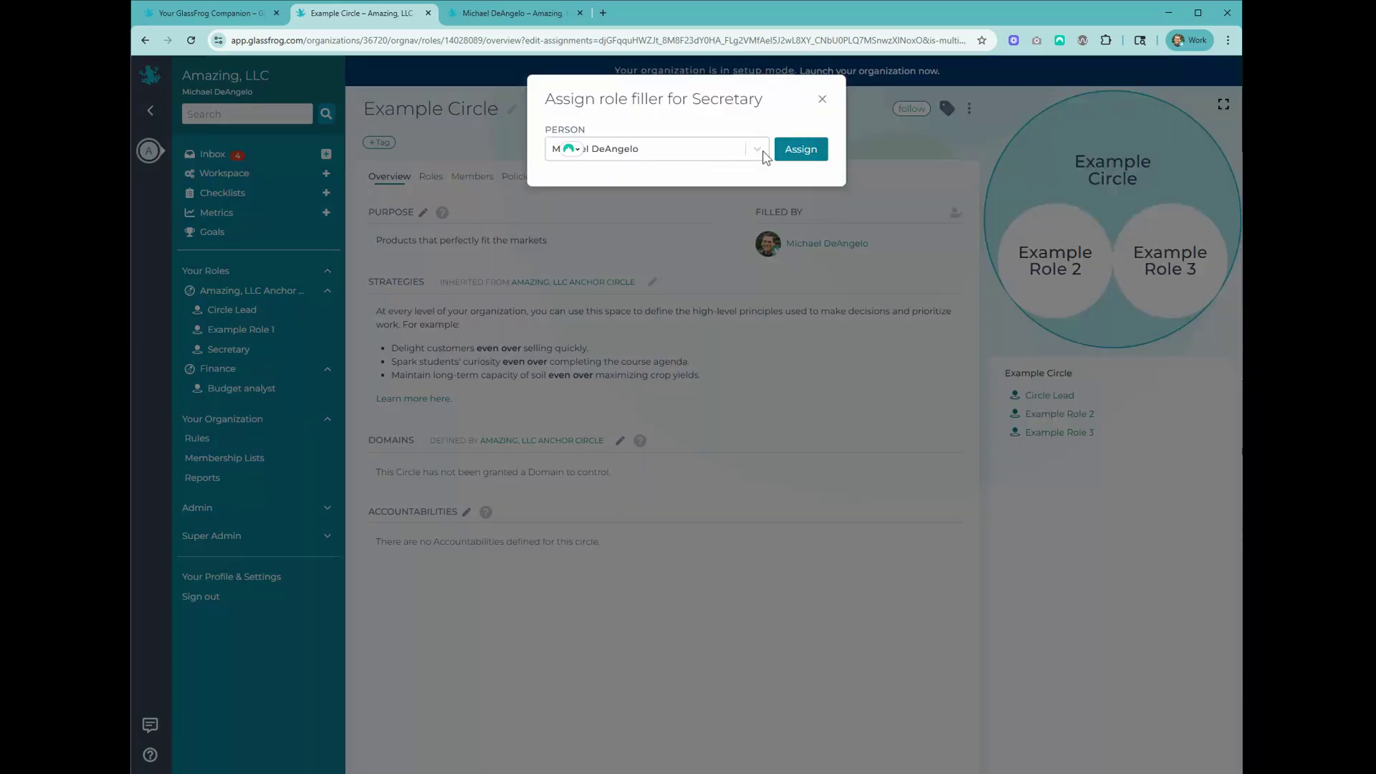
left_click(797, 149)
left_click(824, 99)
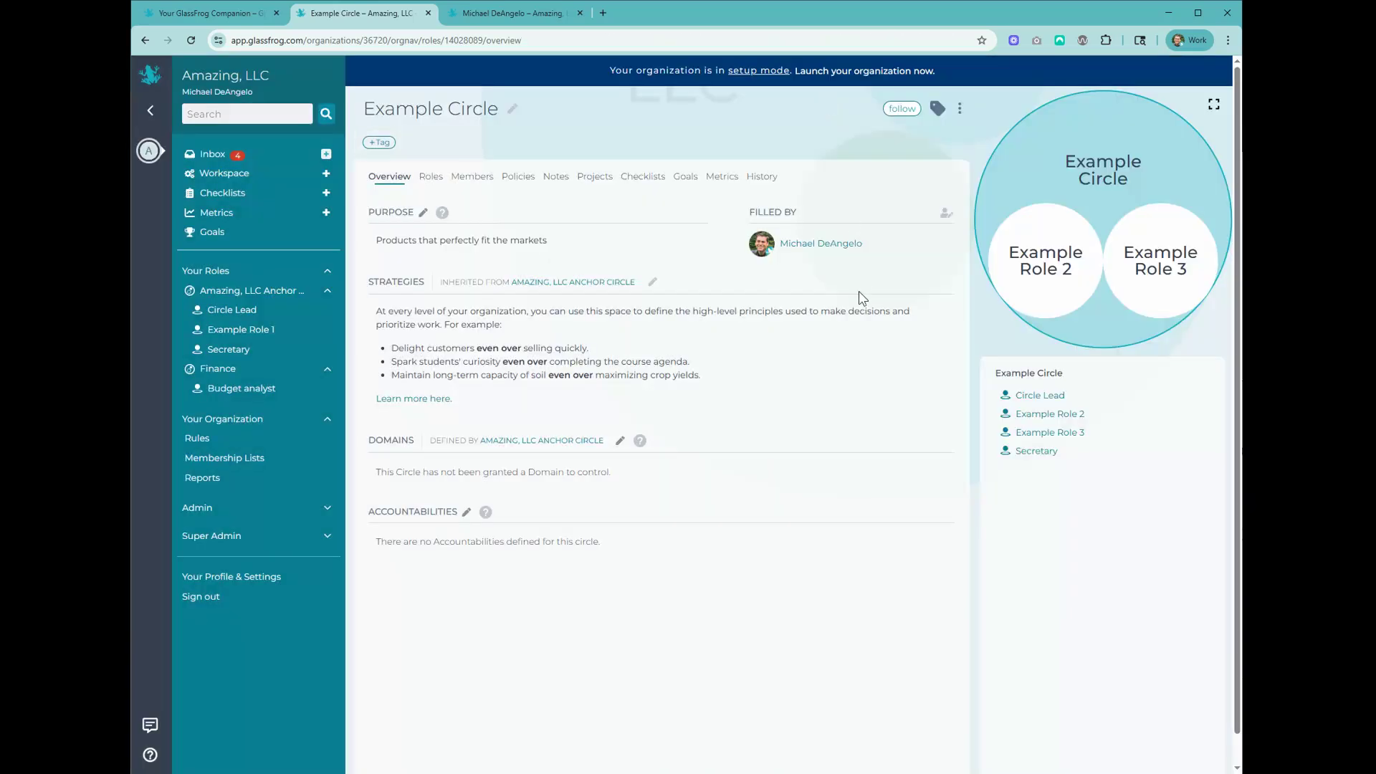
left_click(431, 177)
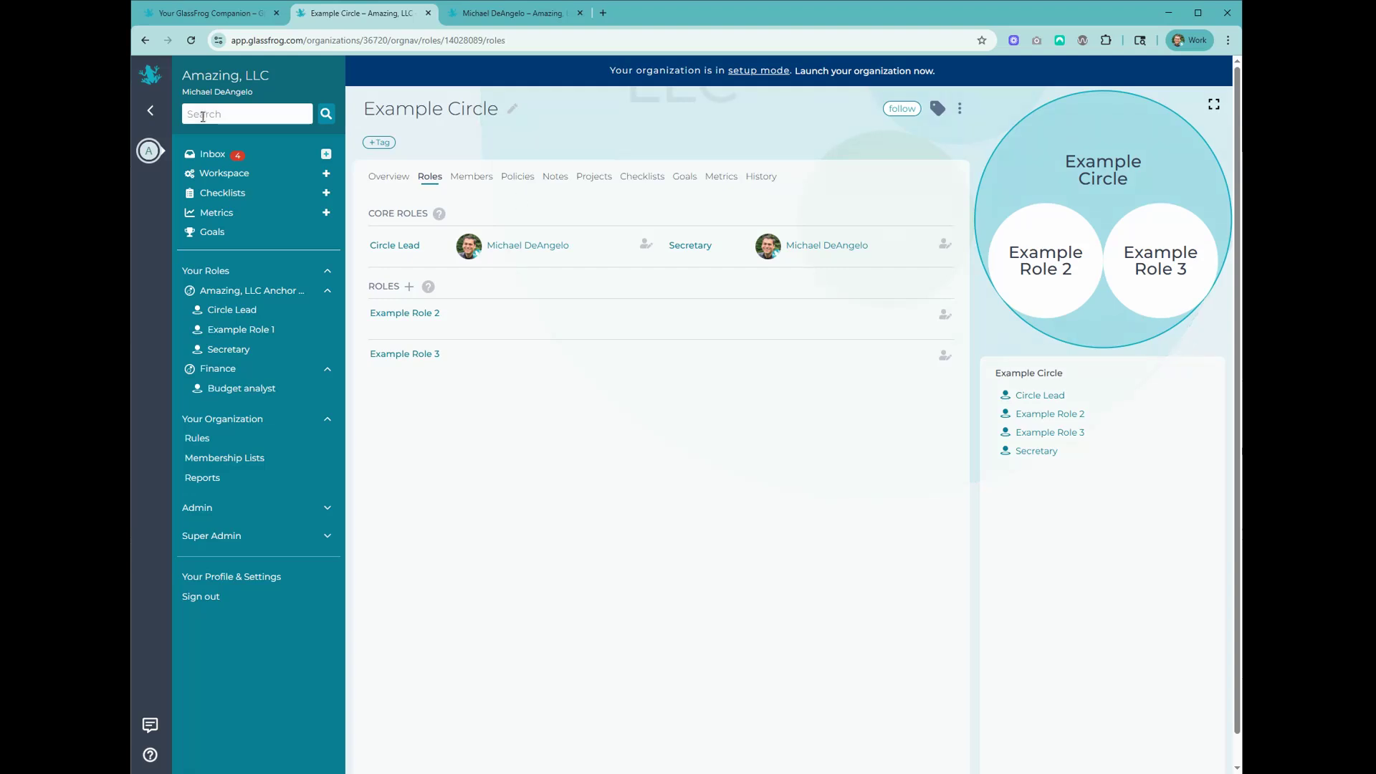
- Return to the Amazing, LLC Anchor Circle and launch the organization out of setup mode
left_click(151, 85)
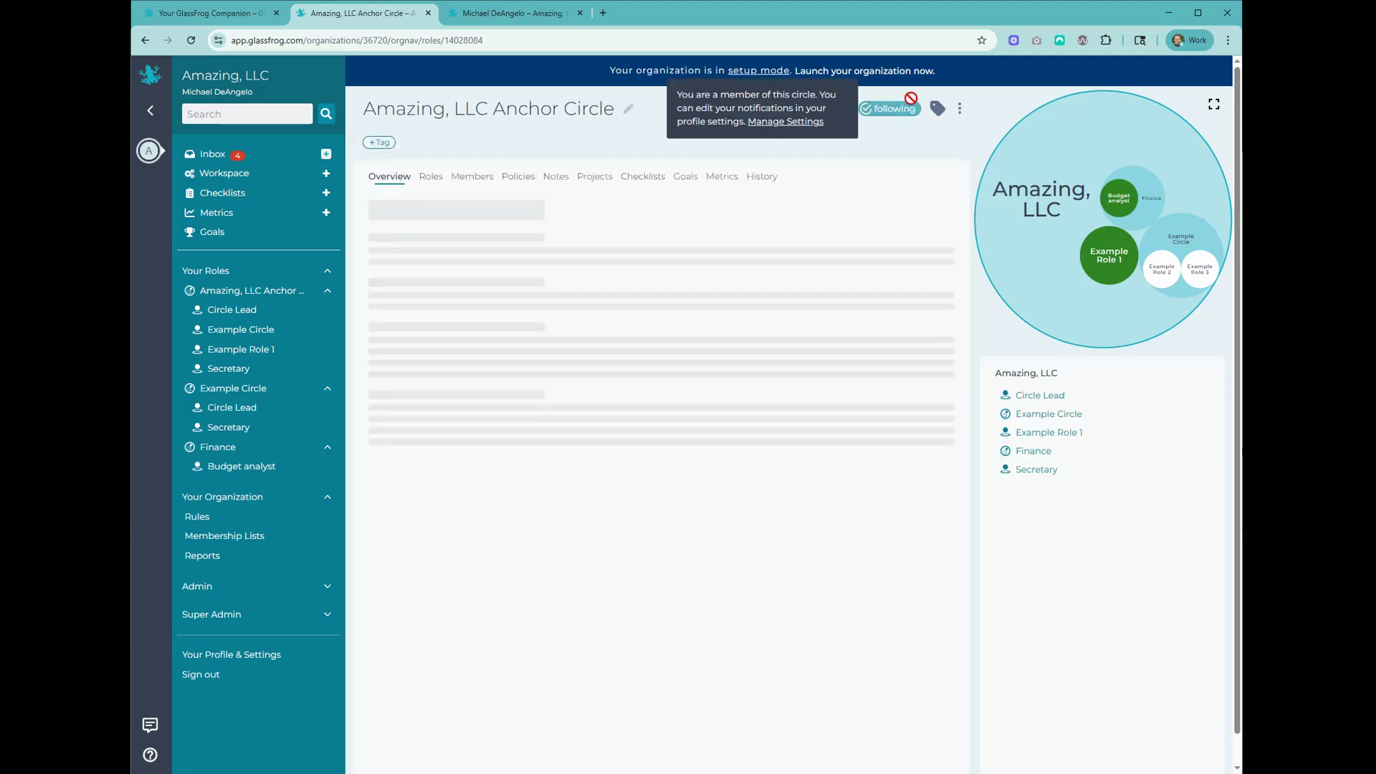
left_click(869, 75)
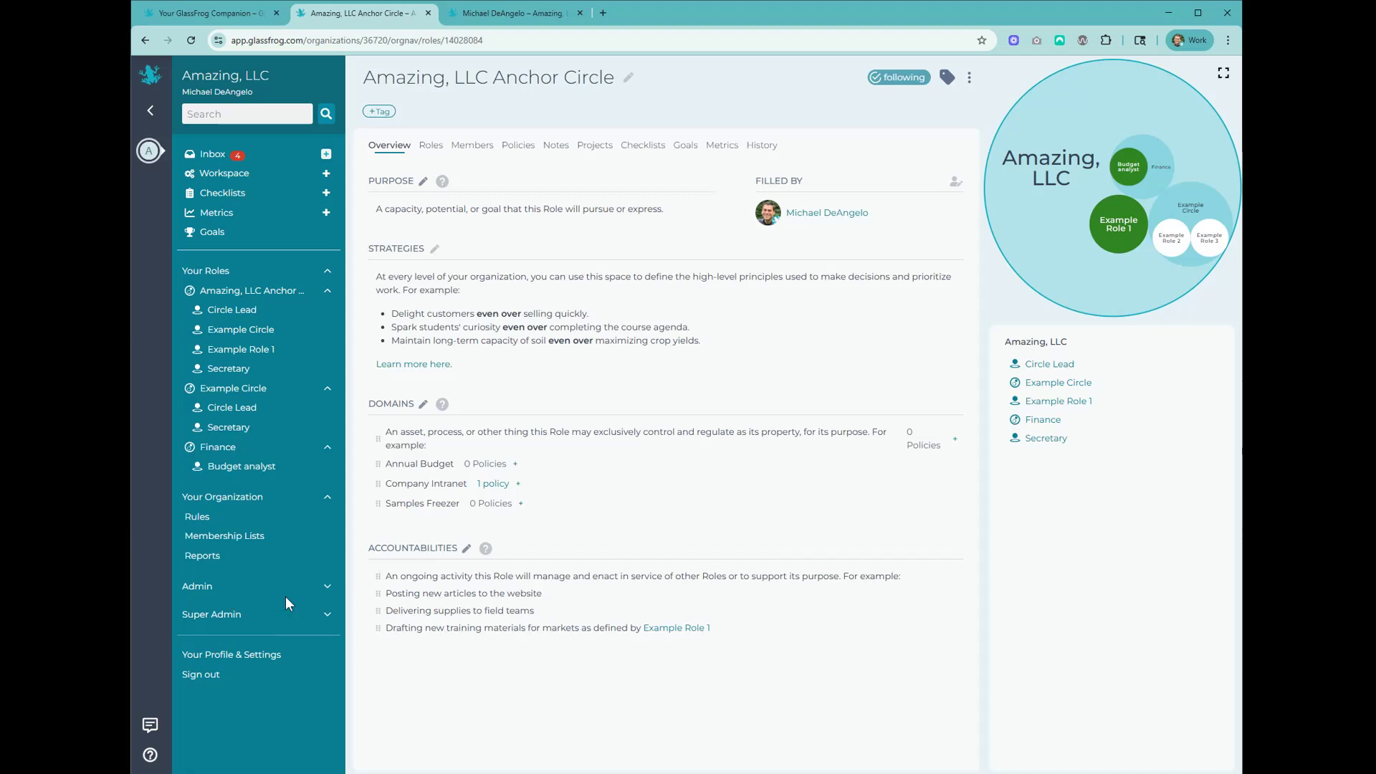
- Turn Setup Mode back on in the organization settings, save, and return to the organization's home page
left_click(327, 588)
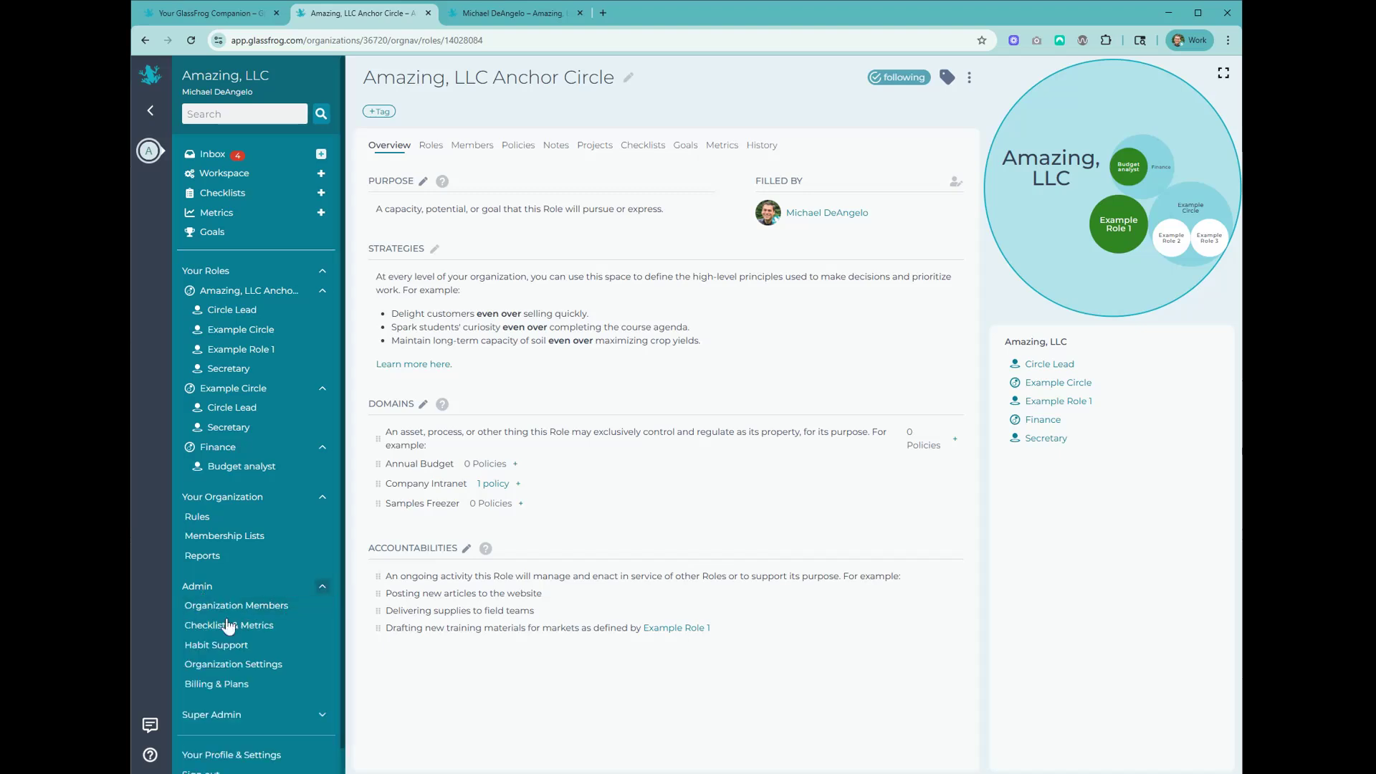
left_click(233, 664)
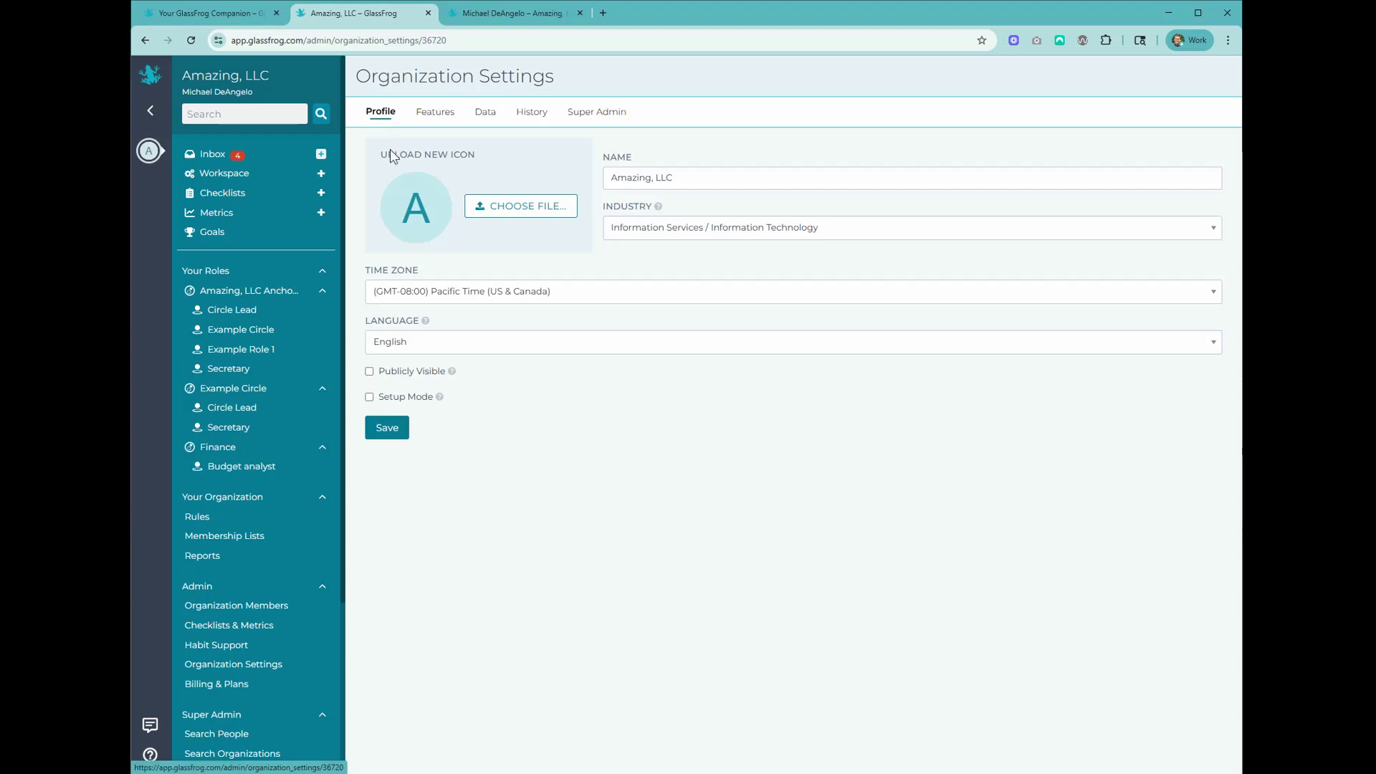
left_click(370, 397)
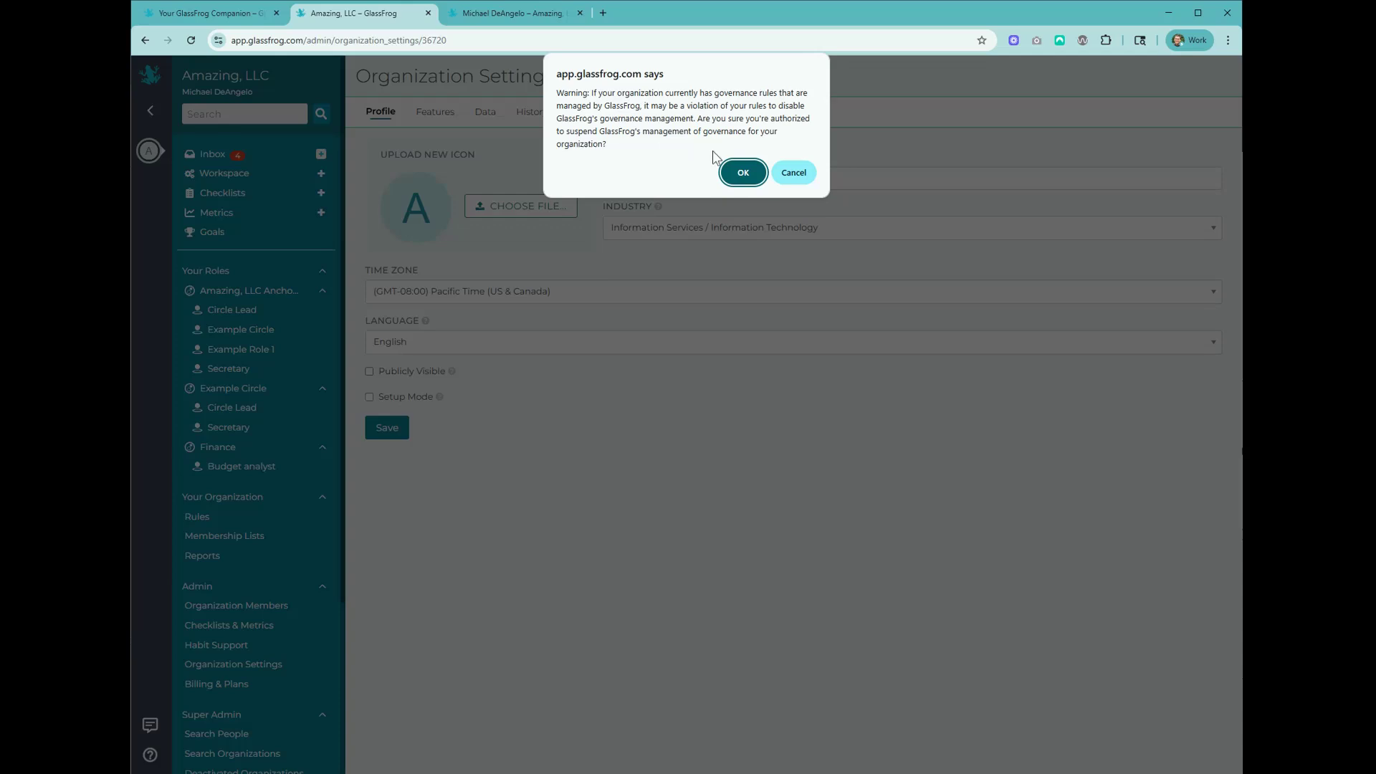
left_click(744, 172)
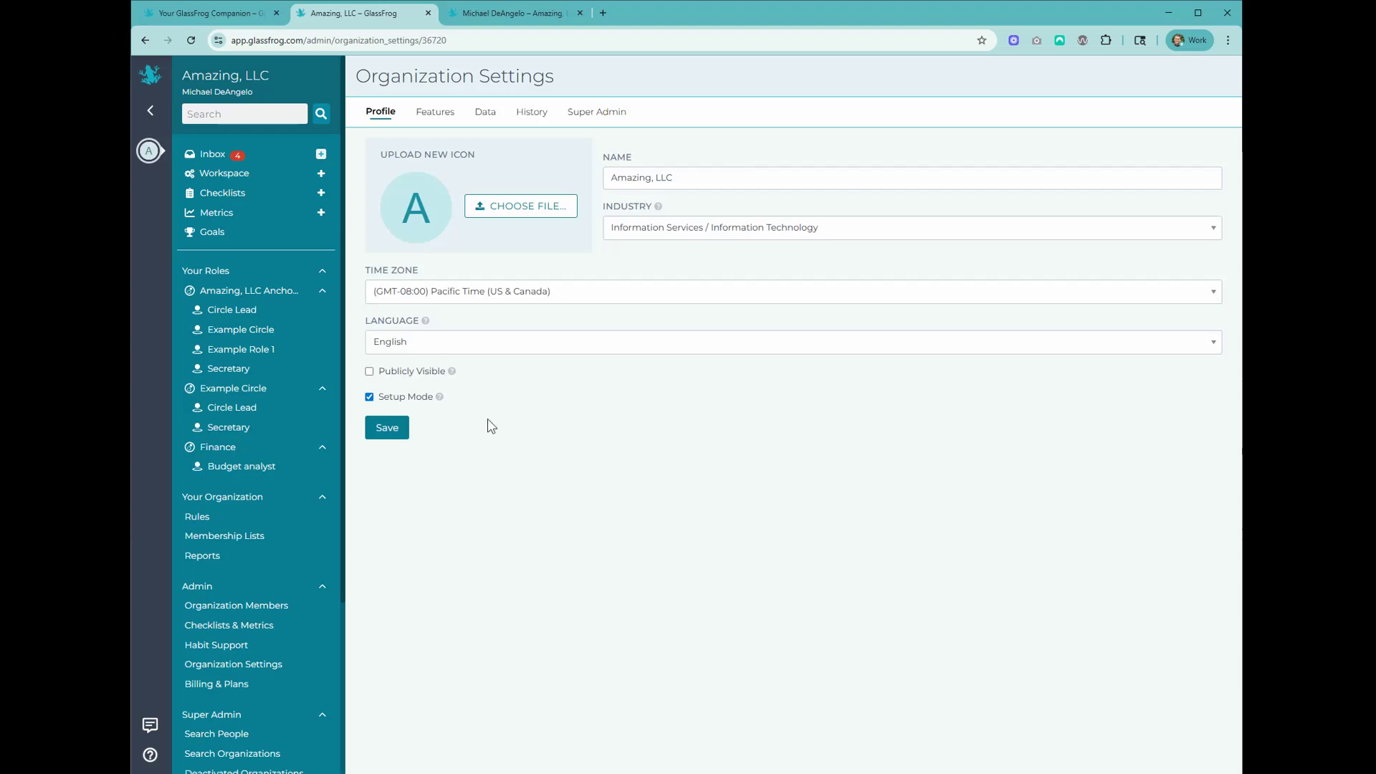
left_click(403, 429)
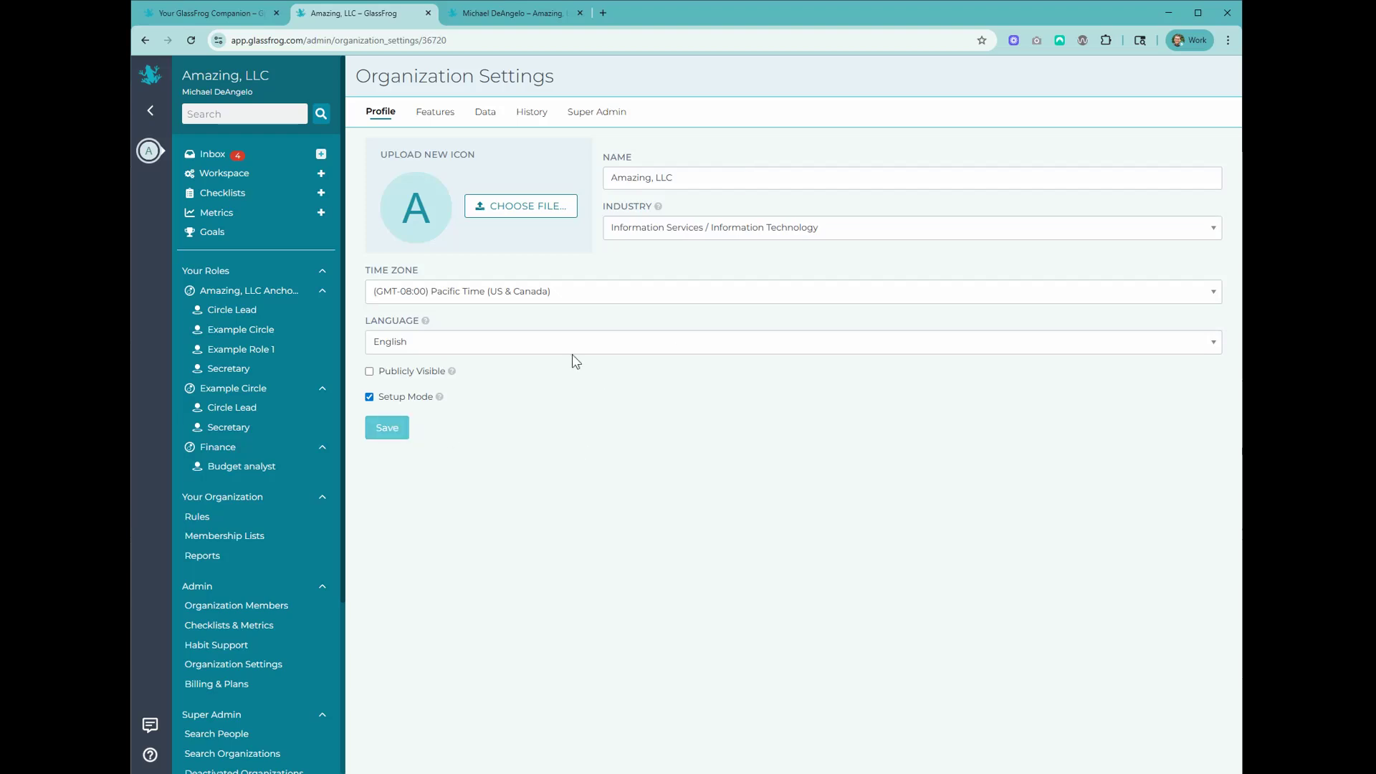
left_click(149, 85)
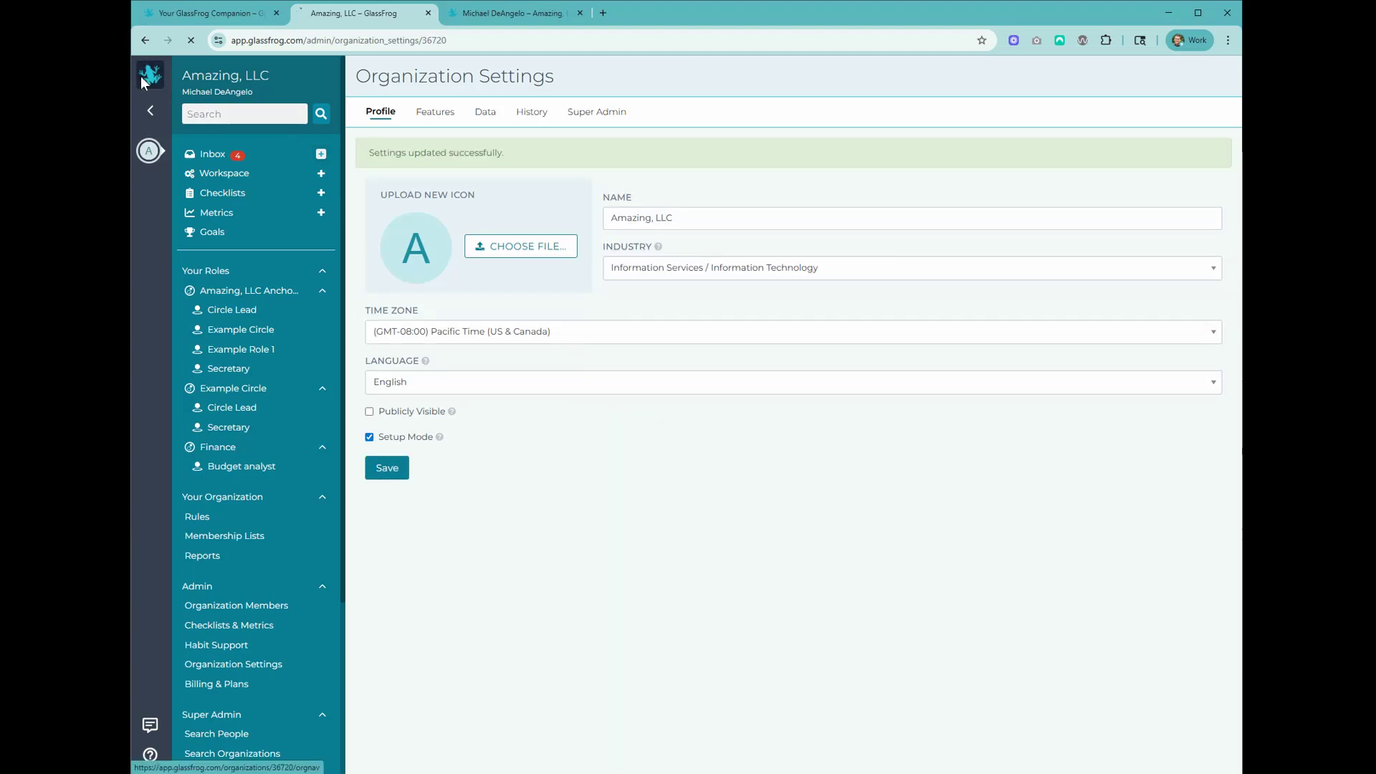